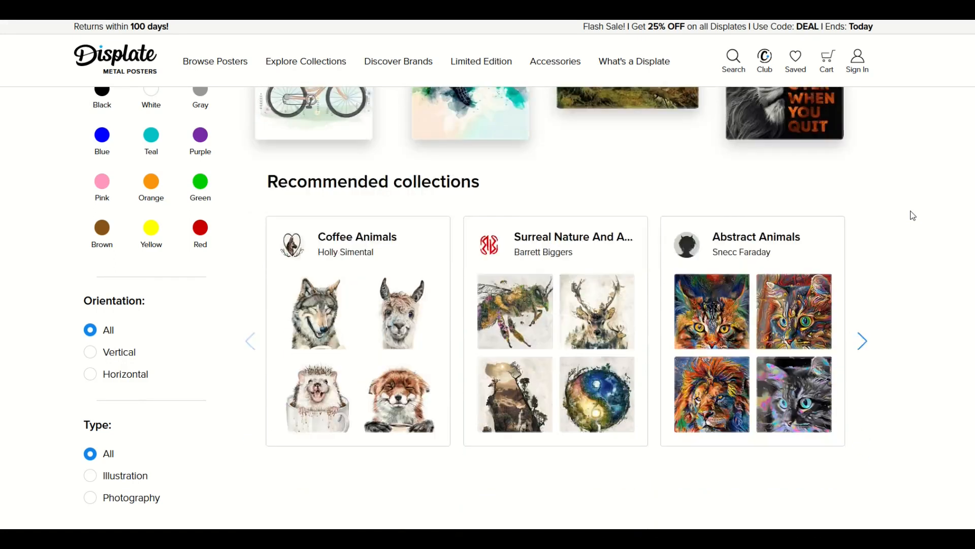
# Browse the animal posters and recommended collections on Displate.
pyautogui.scroll(-6, 913, 215)
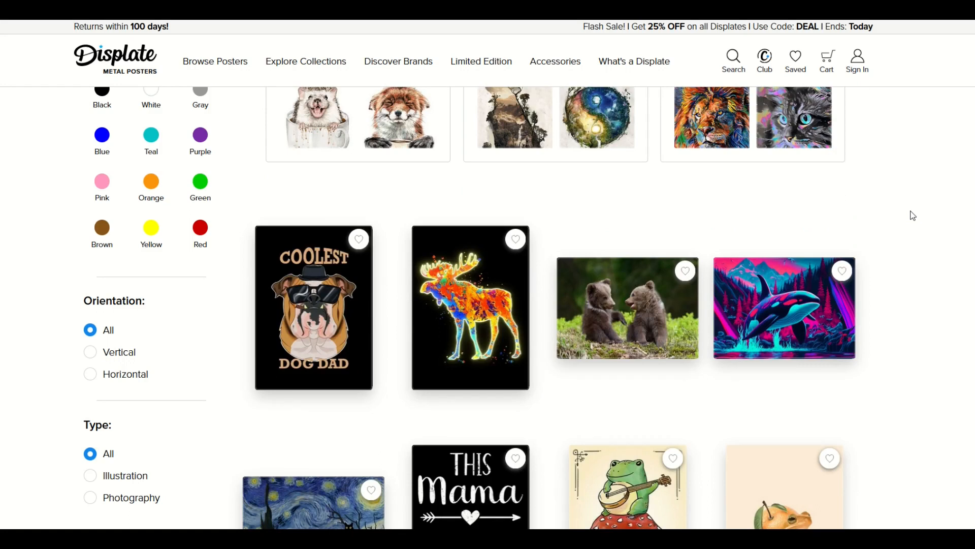
pyautogui.scroll(-5, 913, 215)
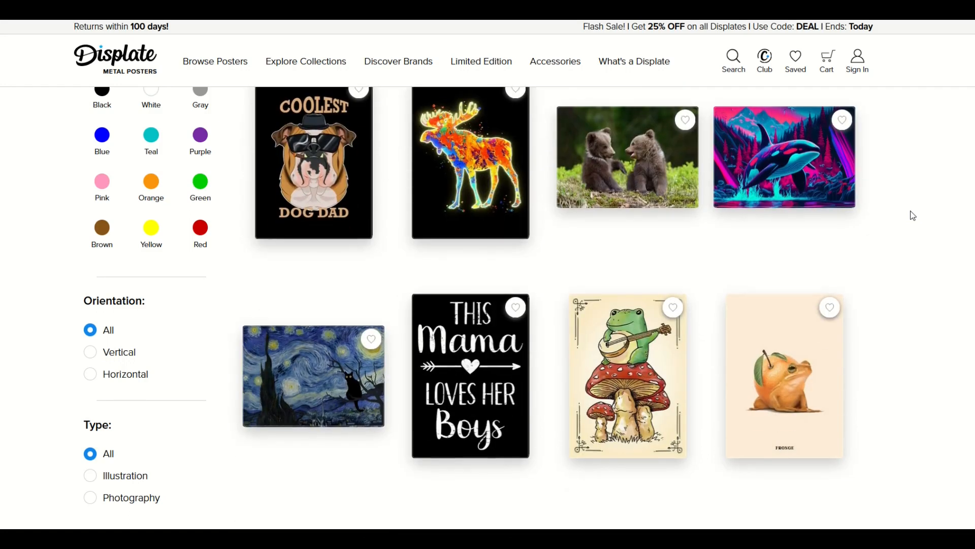
pyautogui.scroll(-5, 913, 215)
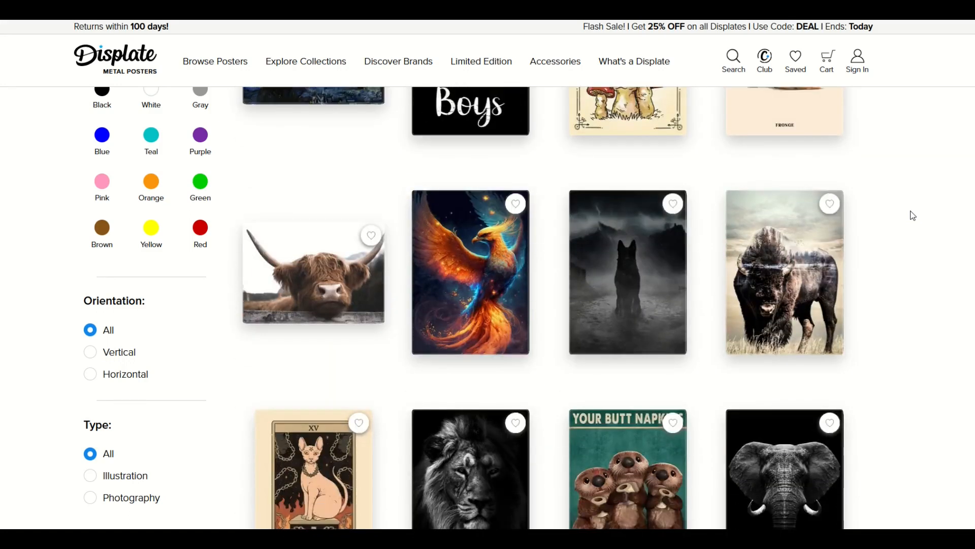
pyautogui.scroll(-5, 913, 215)
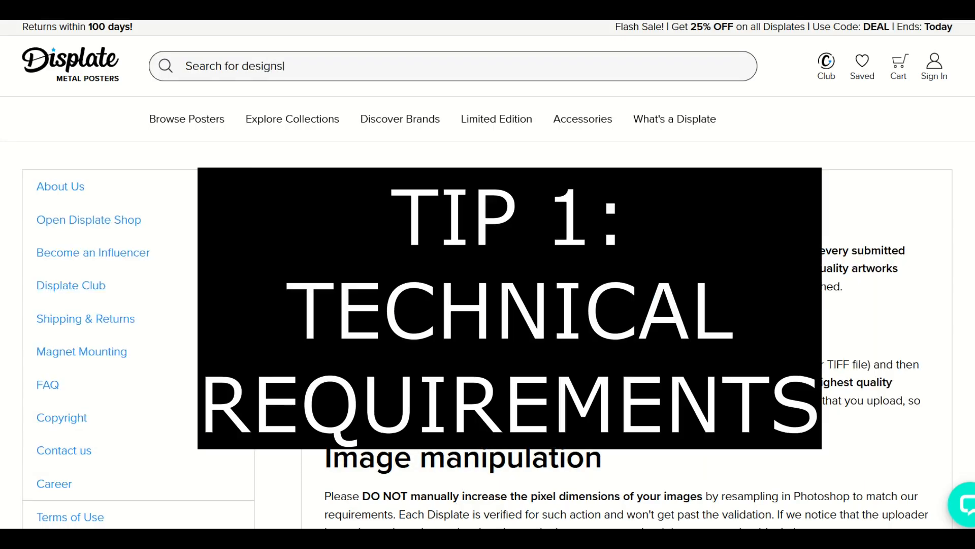
# Read Displate's image preparation guide, highlighting the heading on common validation failures and the item about DPI less than 300.
pyautogui.scroll(-2, 488, 335)
pyautogui.scroll(-4, 233, 251)
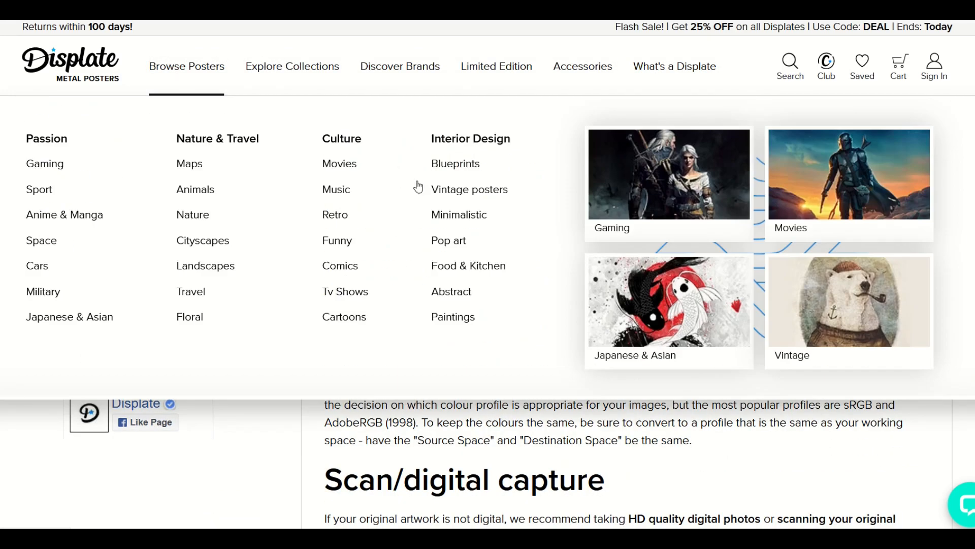
pyautogui.scroll(-10, 551, 435)
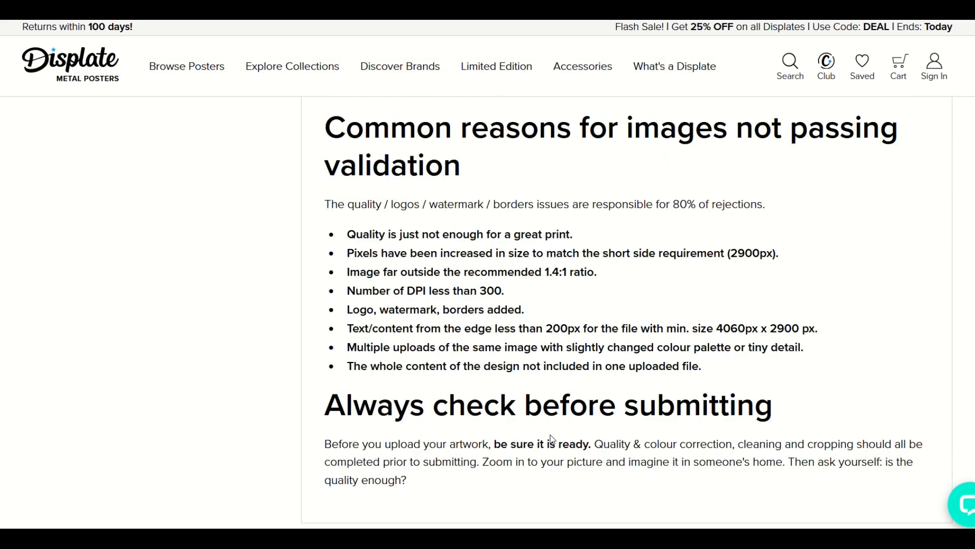
pyautogui.moveTo(329, 126); pyautogui.dragTo(863, 128)
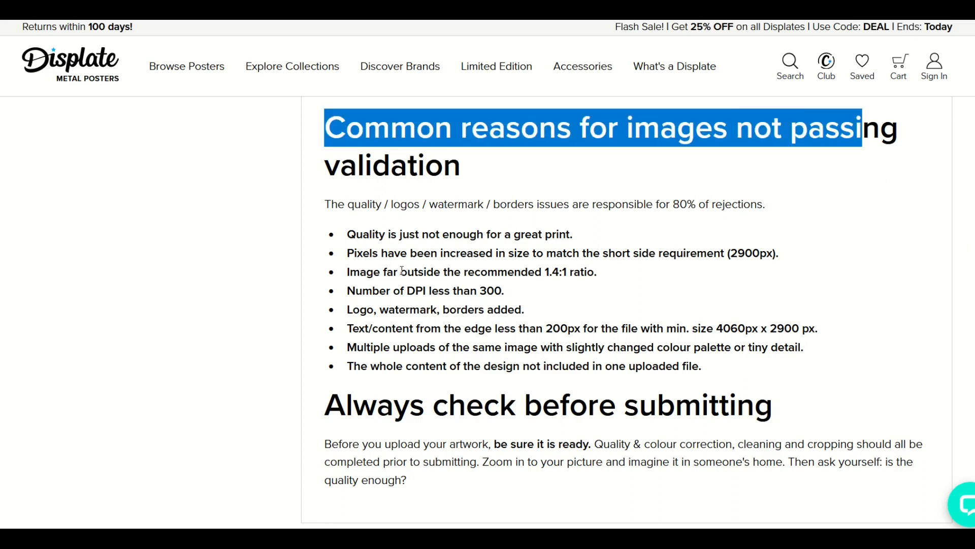
pyautogui.moveTo(351, 293); pyautogui.dragTo(501, 292)
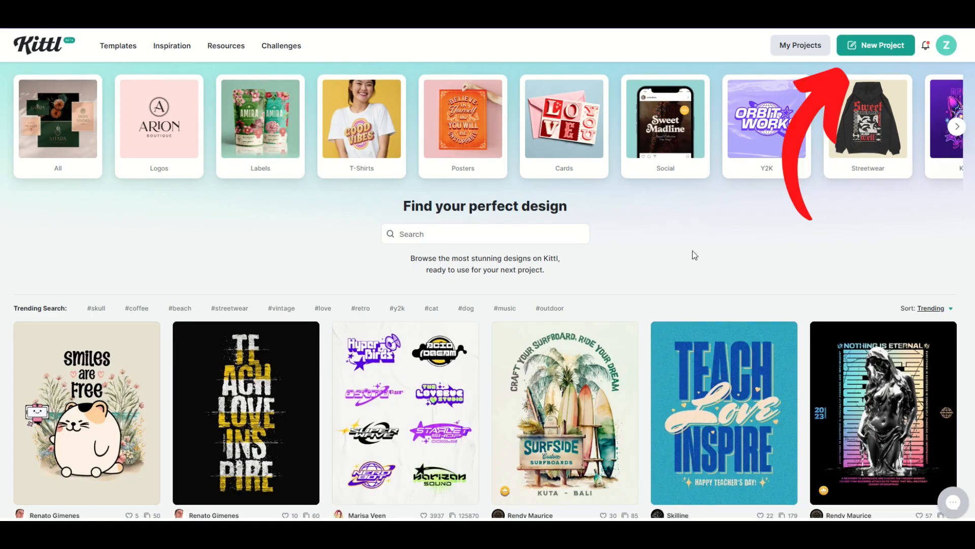
# In Kittl, create a new project with an artboard 2900 px wide and 4060 px high.
pyautogui.click(884, 47)
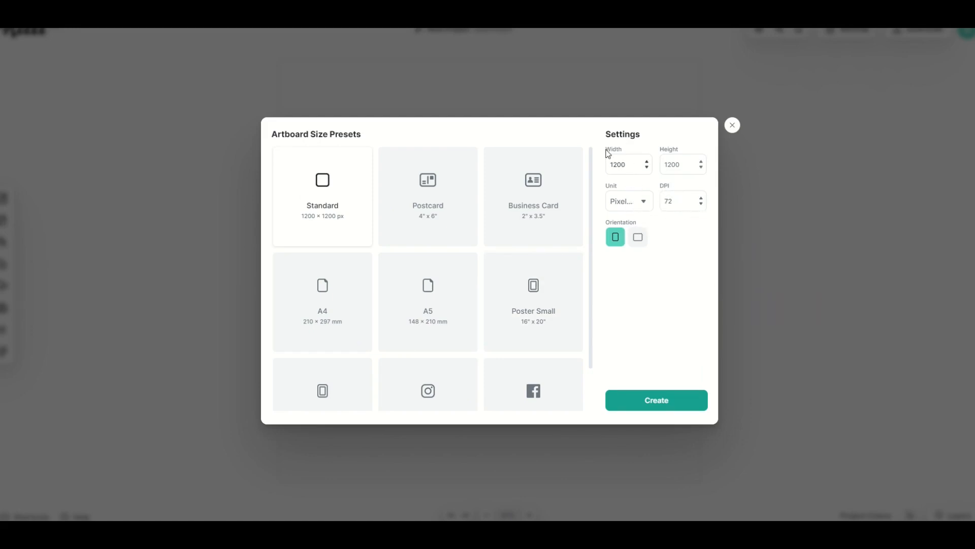
pyautogui.doubleClick(643, 164)
pyautogui.write('2900')
pyautogui.press('Tab')
pyautogui.write('4060')
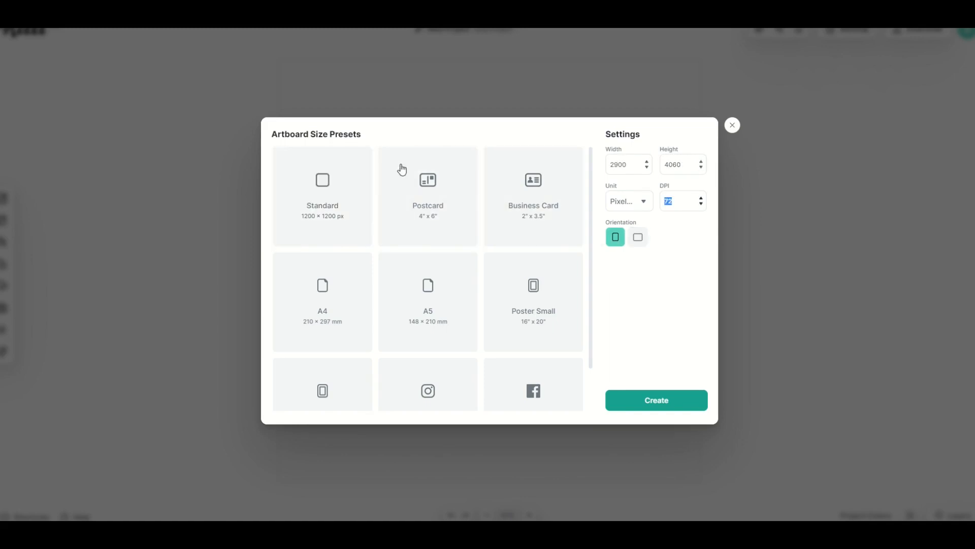
pyautogui.doubleClick(662, 209)
pyautogui.click(626, 406)
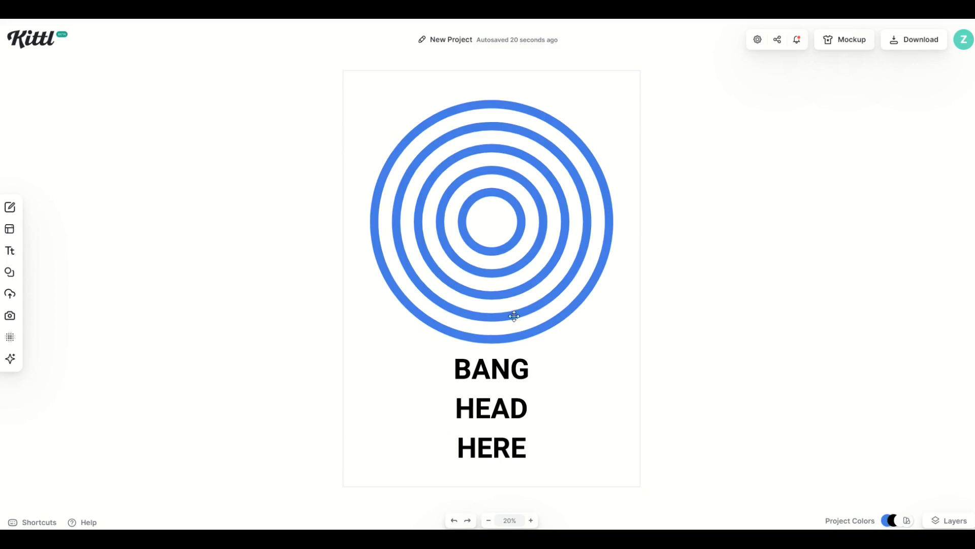
# Set the target design's download resolution to 300 DPI and enable Optimize Quality.
pyautogui.click(906, 45)
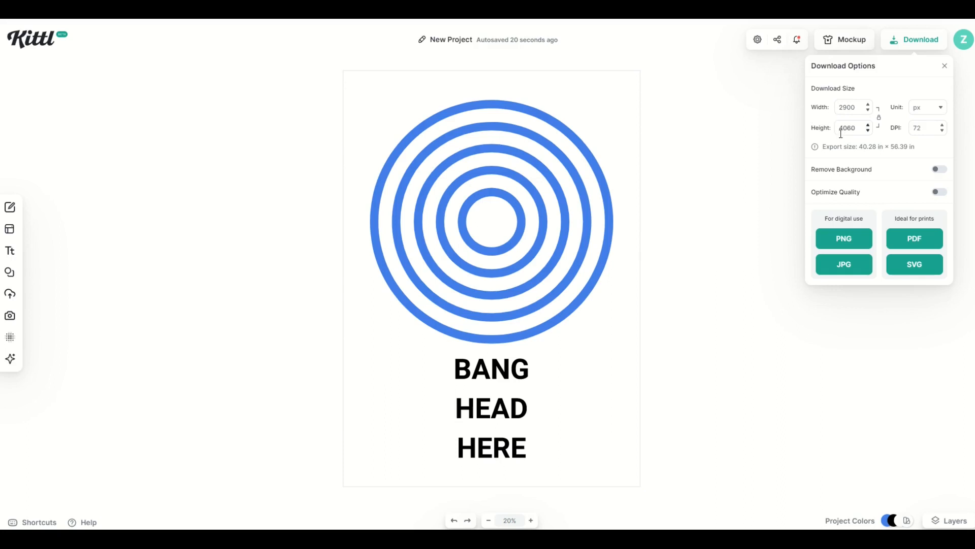
pyautogui.doubleClick(920, 133)
pyautogui.write('300')
pyautogui.press('Return')
pyautogui.click(938, 195)
# Switch to the Displate guide and highlight the rule on pixels increased to match the 2900px short side.
pyautogui.hotkey('alt', 'Tab')
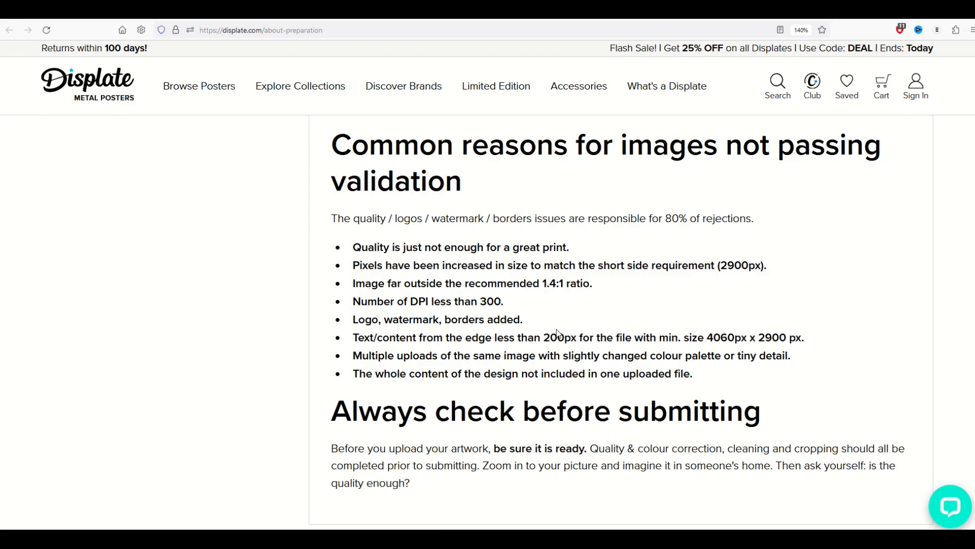
pyautogui.moveTo(360, 265); pyautogui.dragTo(756, 267)
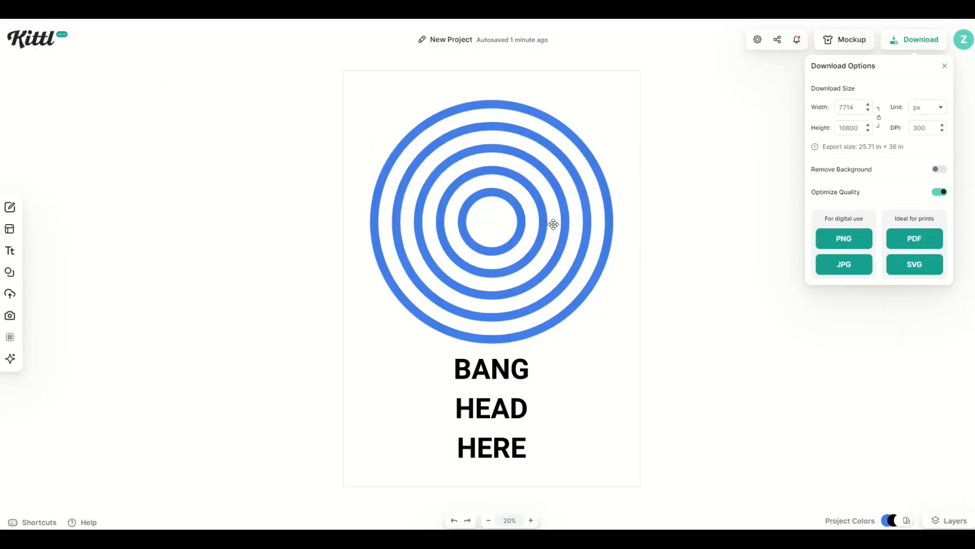
# Back in Kittl, try download widths of 2900 px and 29000 px for the target design.
pyautogui.doubleClick(856, 106)
pyautogui.write('2900')
pyautogui.doubleClick(857, 114)
pyautogui.write('29000')
pyautogui.press('Return')
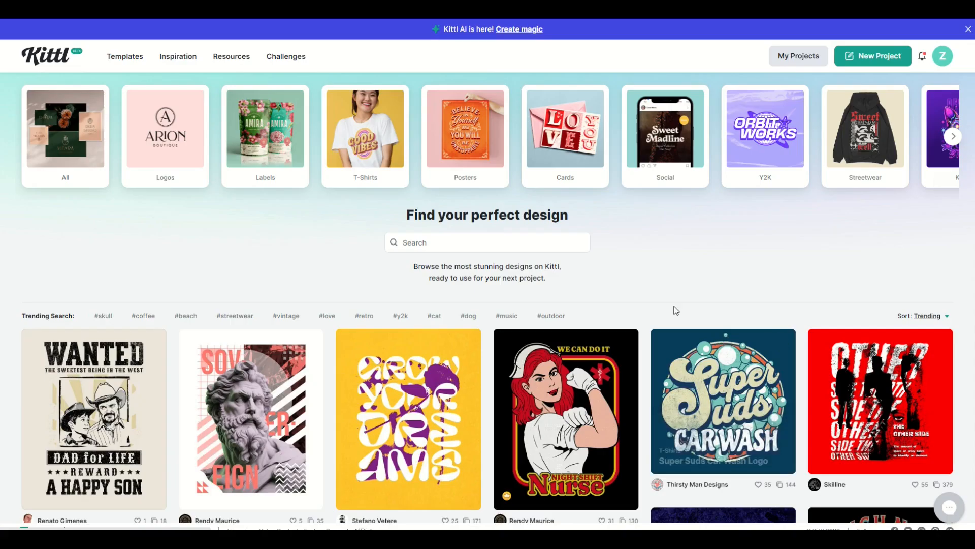
# Create a new project from the Standard 1200 × 1200 px preset and set its download width to 2900 px.
pyautogui.click(858, 57)
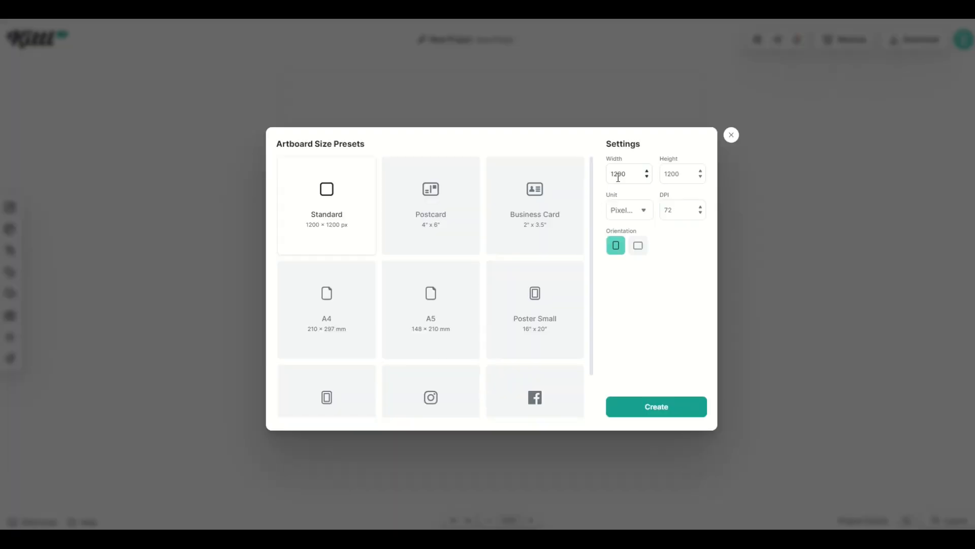
pyautogui.click(650, 409)
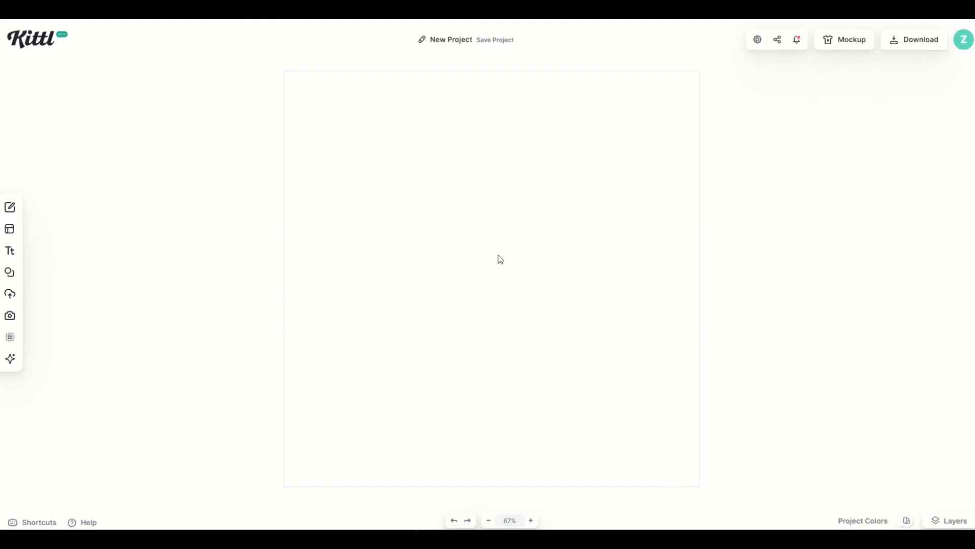
pyautogui.click(894, 41)
pyautogui.doubleClick(860, 108)
pyautogui.write('2900')
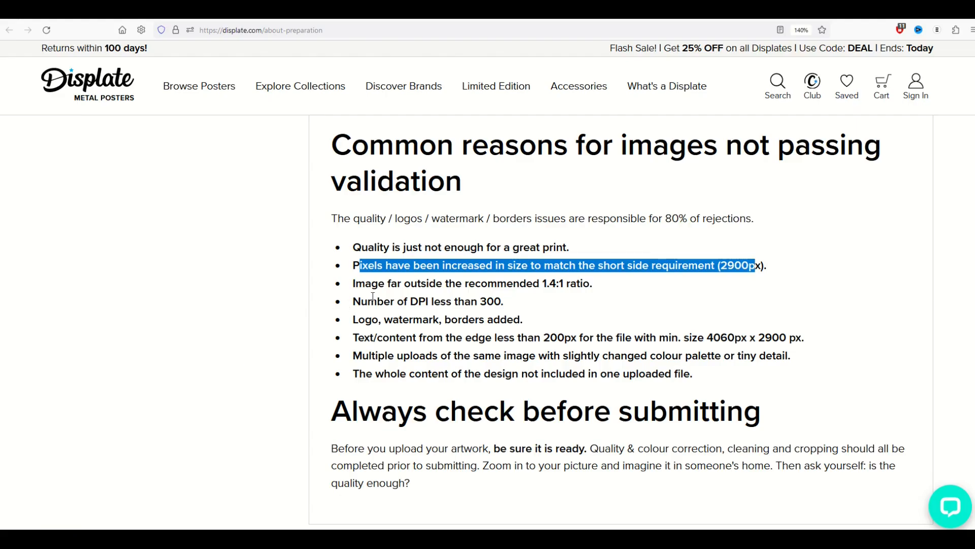
# Recheck the pixel-size rule in the Displate guide and look through the animal posters.
pyautogui.click(373, 296)
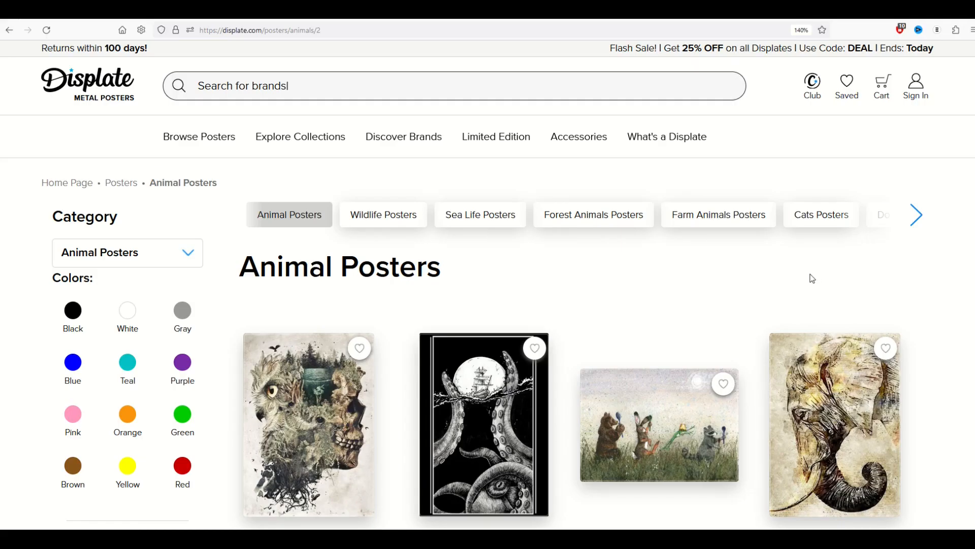
pyautogui.scroll(-1, 798, 285)
pyautogui.scroll(-3, 798, 284)
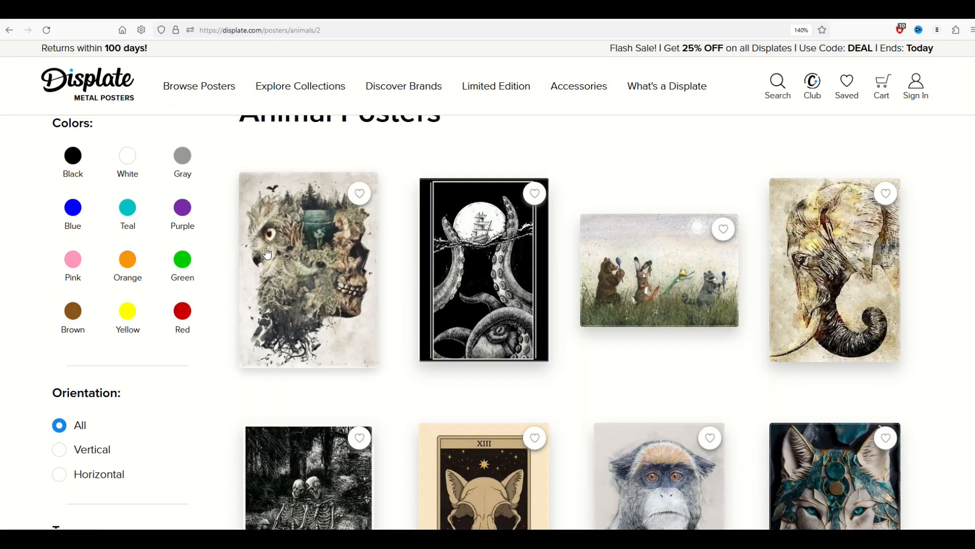
pyautogui.moveTo(317, 308)
pyautogui.scroll(-3, 309, 300)
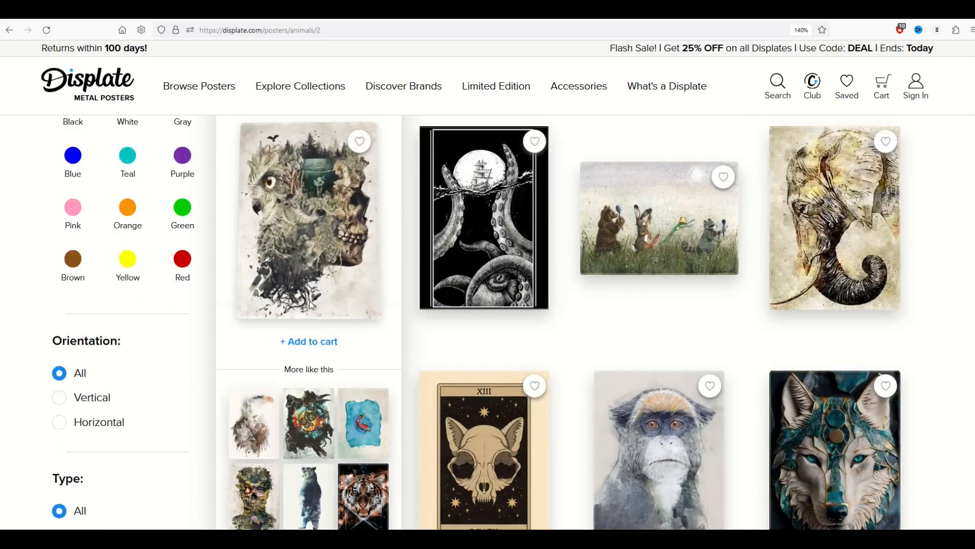
# Open the black-and-white skeleton couple poster, inspect its artwork up close, and return to the poster listing.
pyautogui.rightClick(302, 376)
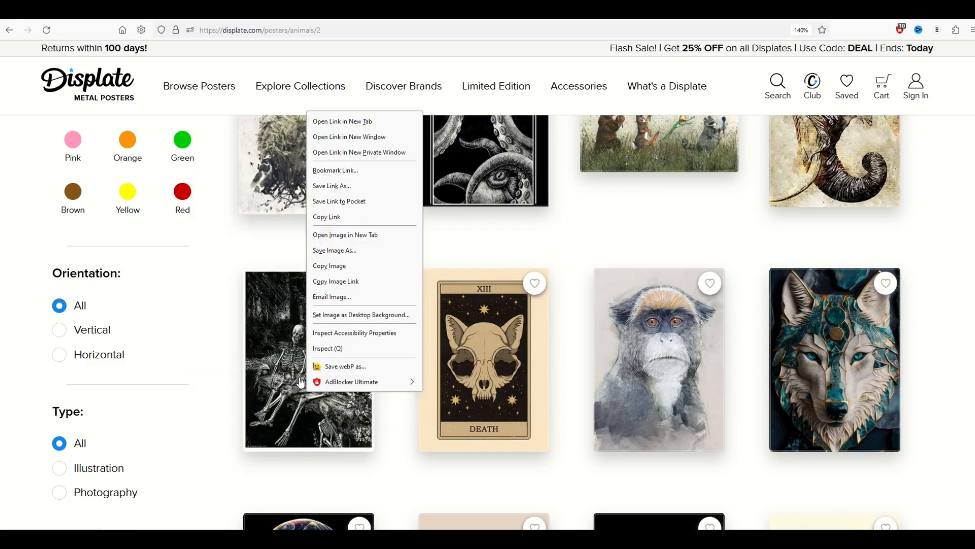
pyautogui.click(294, 389)
pyautogui.scroll(-3, 325, 380)
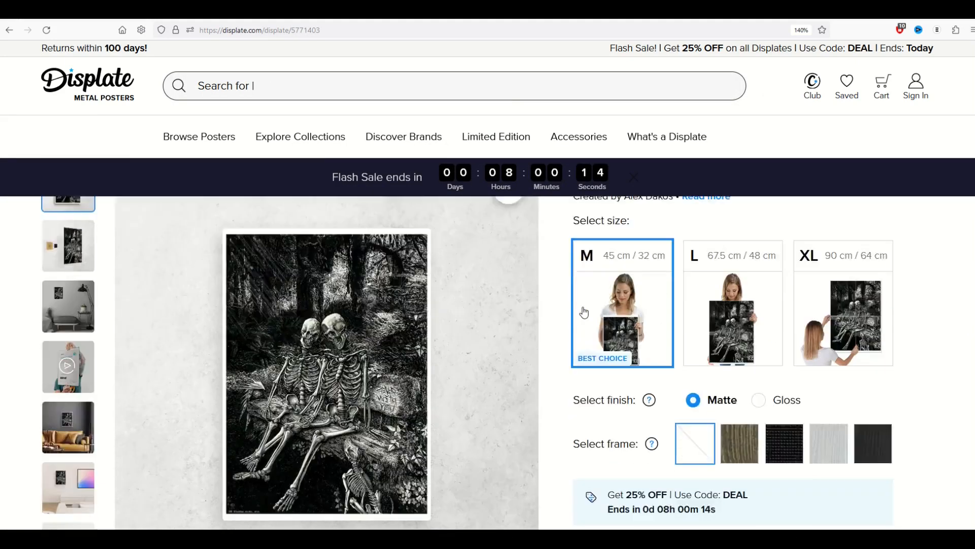
pyautogui.scroll(2, 326, 381)
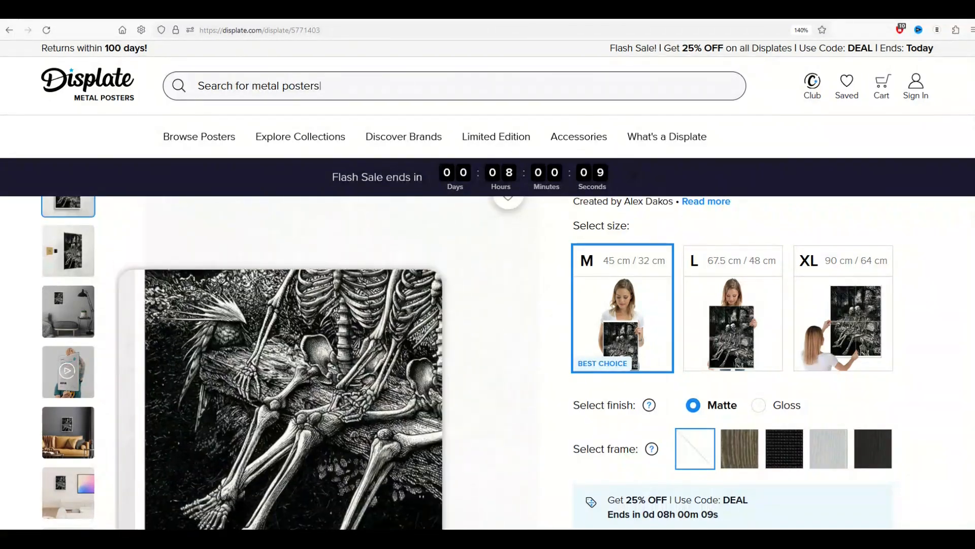
pyautogui.hotkey('alt', 'Left')
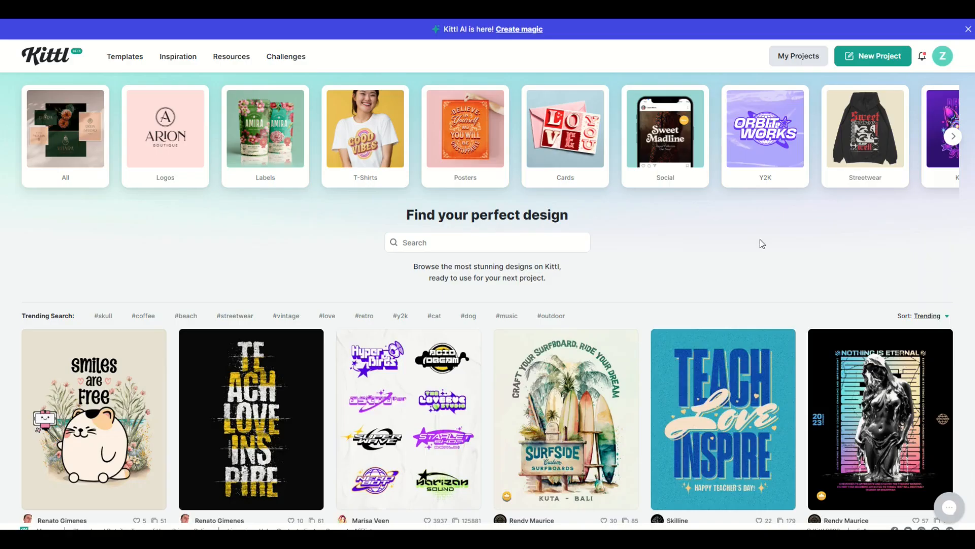
# Find The Frog Prince poster template among Kittl's trending designs and open it as an editable project.
pyautogui.scroll(-5, 367, 375)
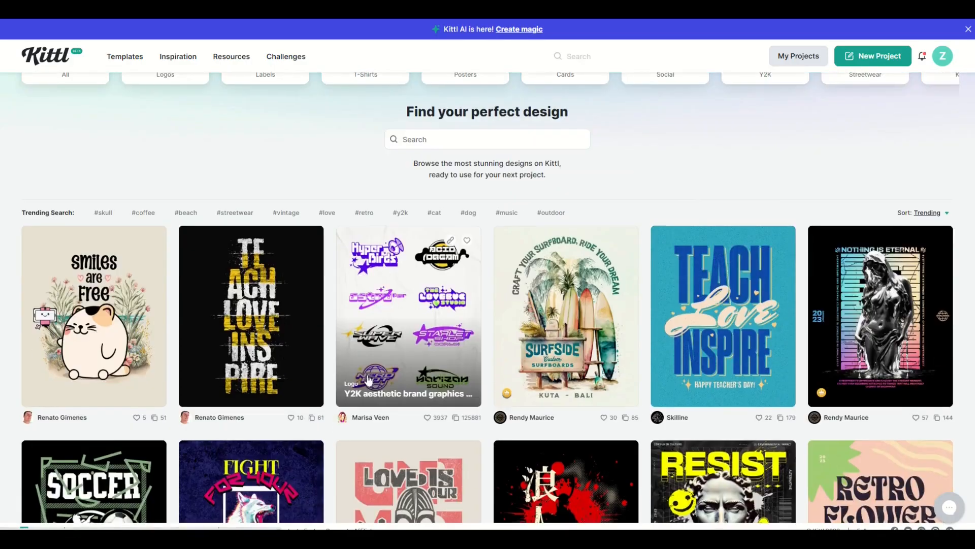
pyautogui.scroll(-5, 584, 355)
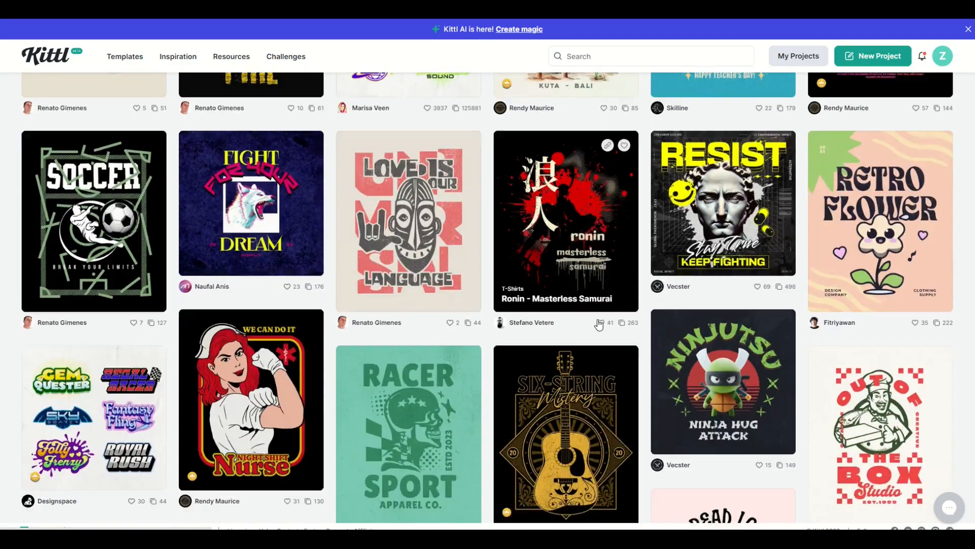
pyautogui.scroll(-12, 599, 324)
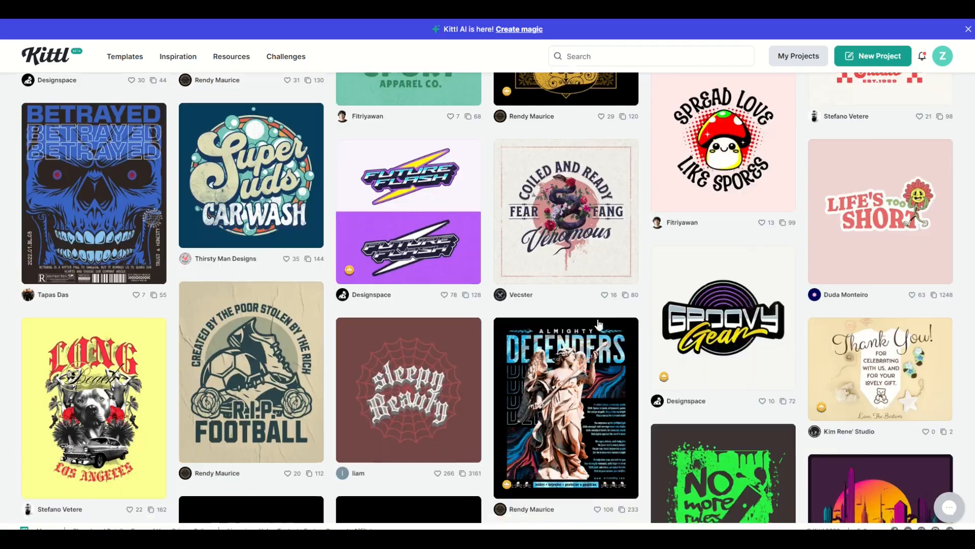
pyautogui.scroll(-6, 599, 324)
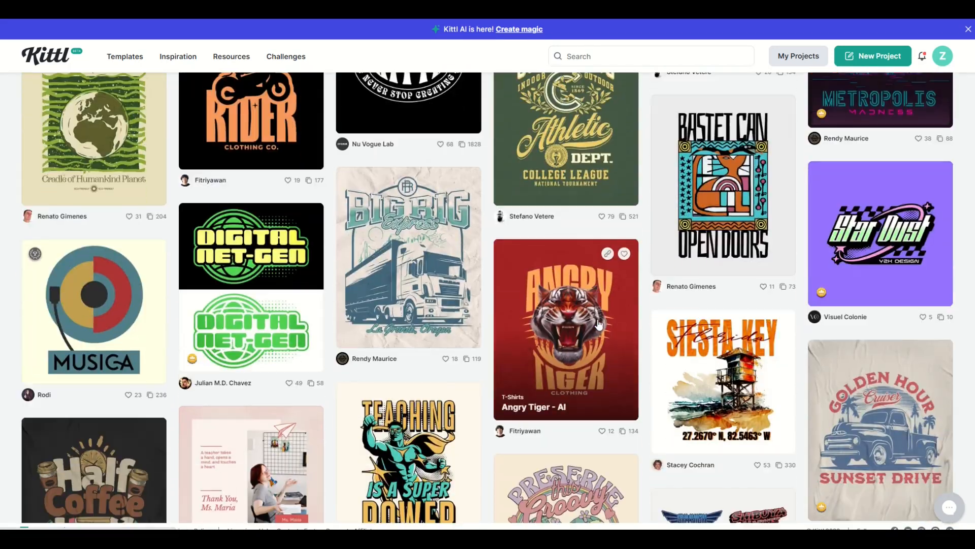
pyautogui.scroll(-12, 598, 324)
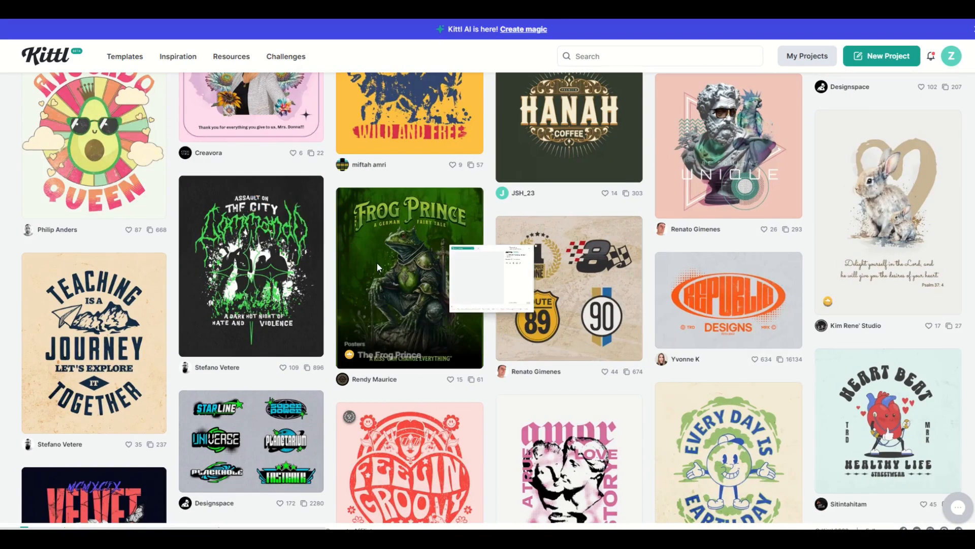
pyautogui.click(377, 263)
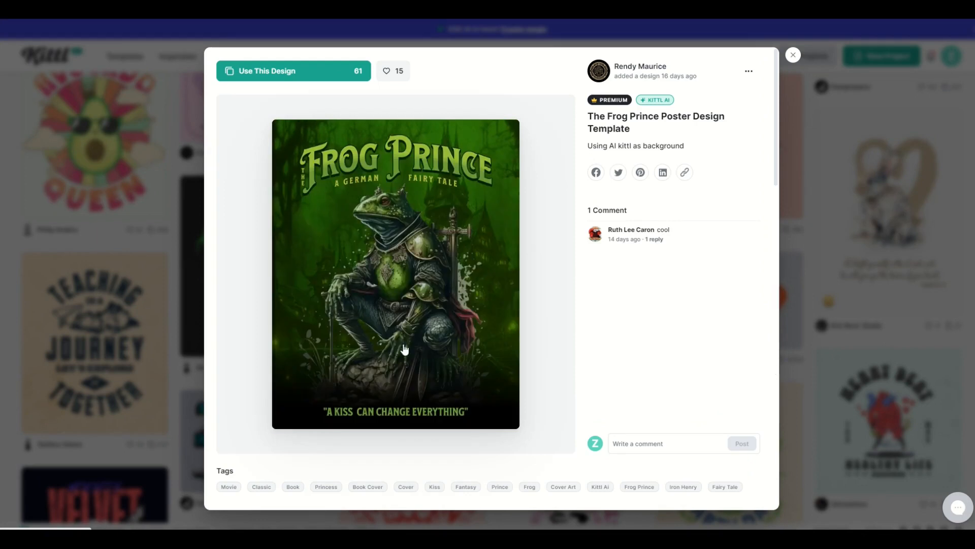
pyautogui.click(283, 74)
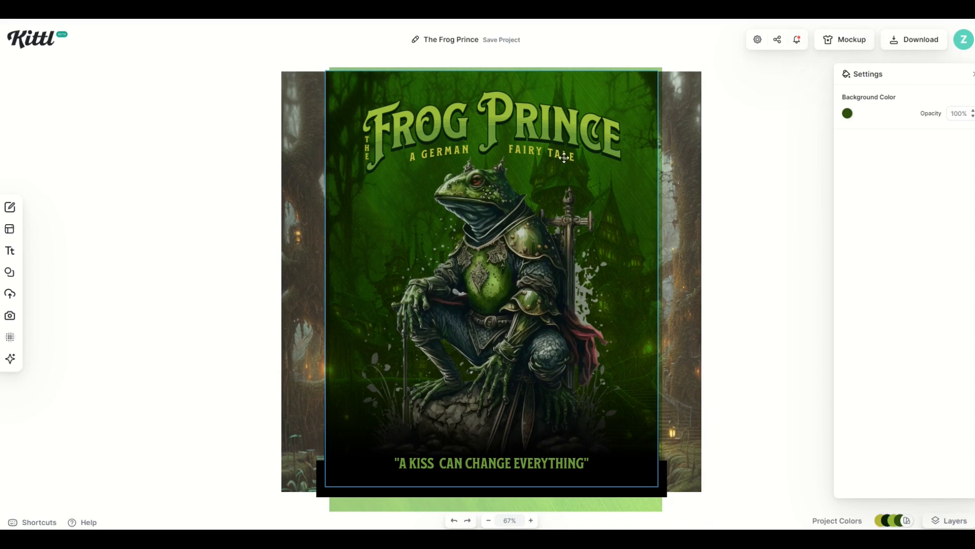
# Set The Frog Prince poster's download unit to px and its width to 2900, and leave the download options.
pyautogui.click(892, 46)
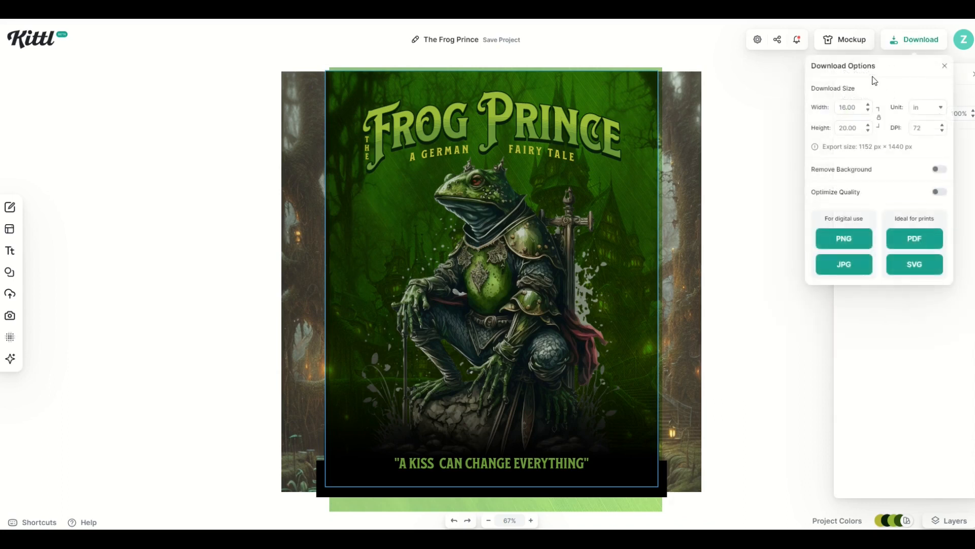
pyautogui.click(916, 114)
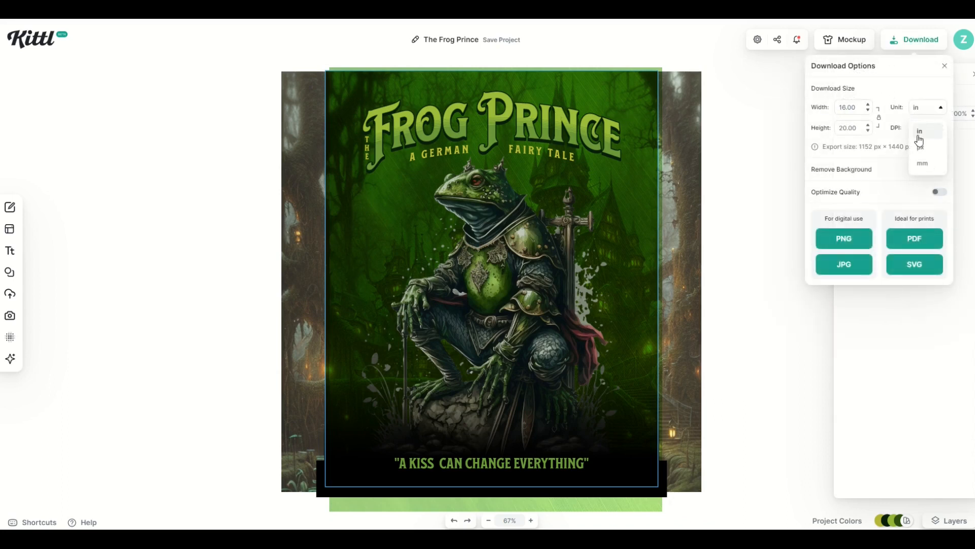
pyautogui.click(917, 149)
pyautogui.moveTo(858, 107); pyautogui.dragTo(764, 108)
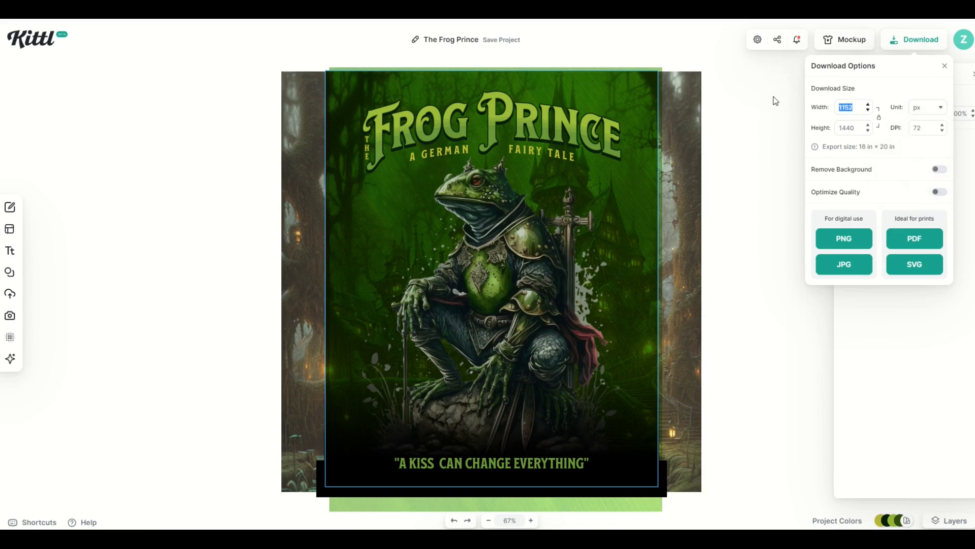
pyautogui.write('2900')
pyautogui.click(467, 205)
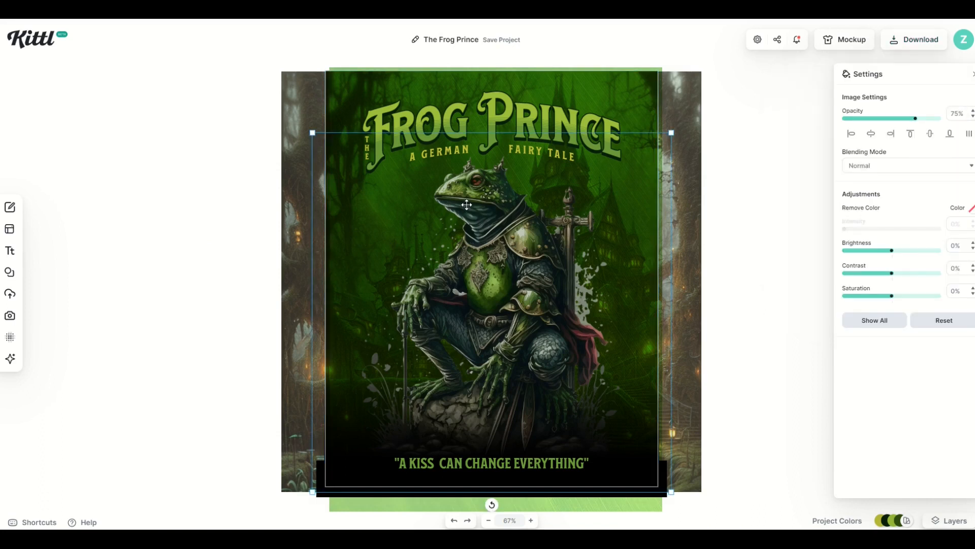
# Select all elements of The Frog Prince poster and copy them.
pyautogui.hotkey('ctrl', 'a')
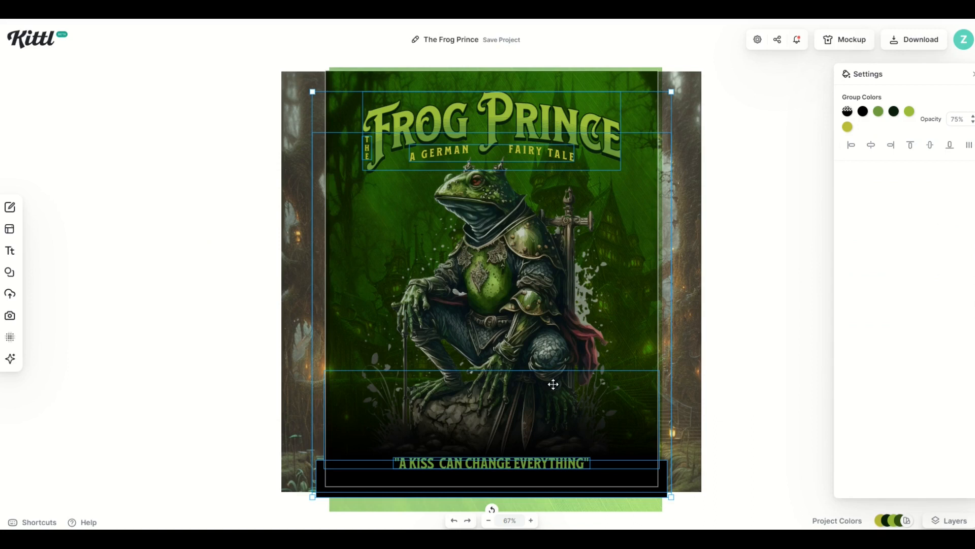
pyautogui.rightClick(478, 257)
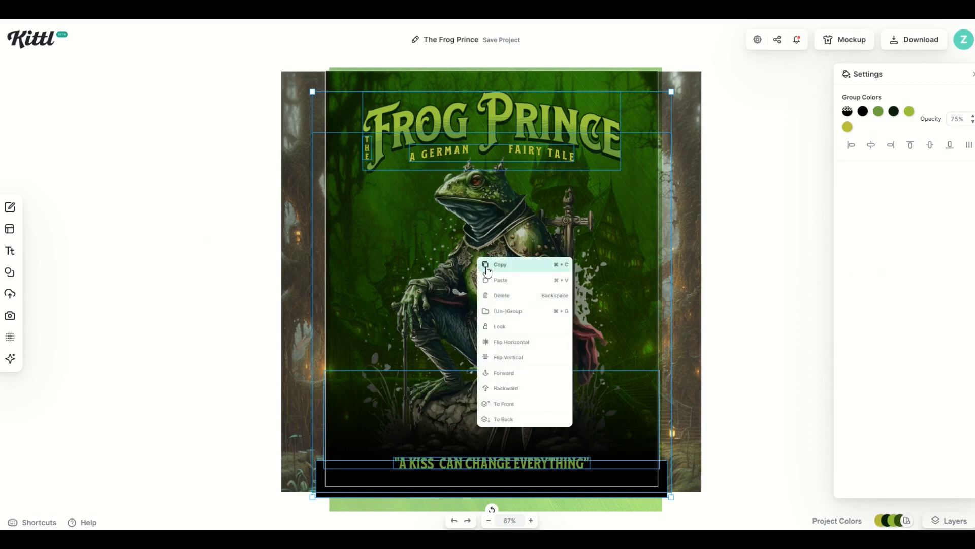
pyautogui.click(488, 267)
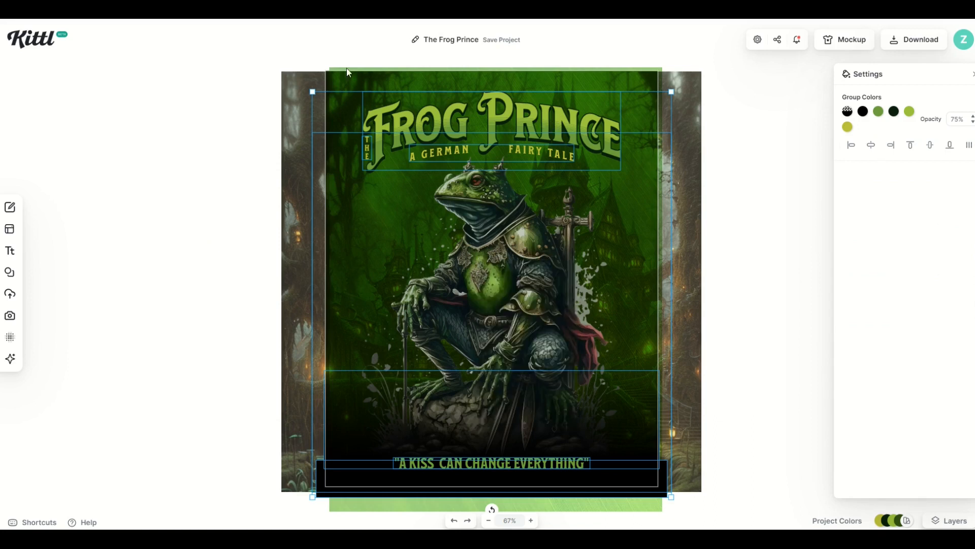
# Create a new project with an artboard 2900 px wide and 4060 px high.
pyautogui.click(59, 44)
pyautogui.click(539, 85)
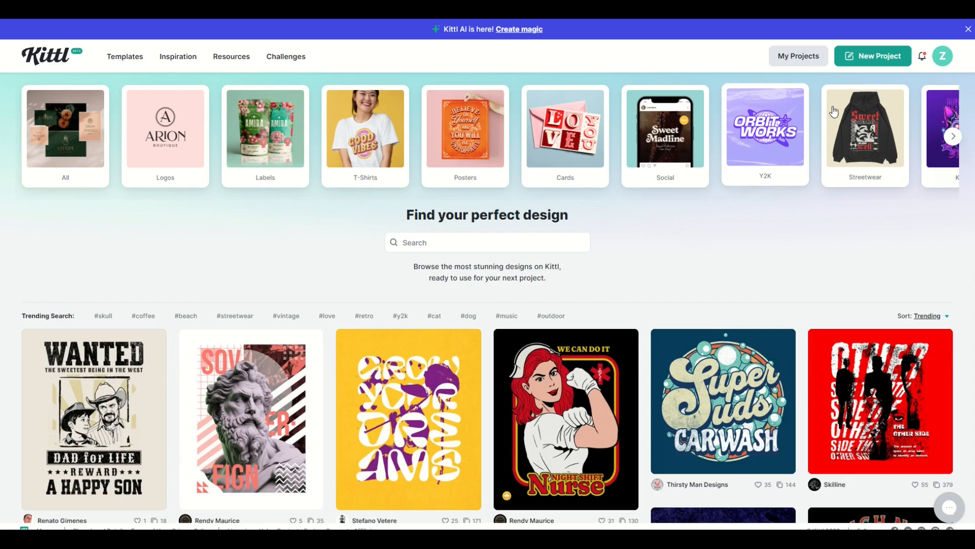
pyautogui.click(870, 57)
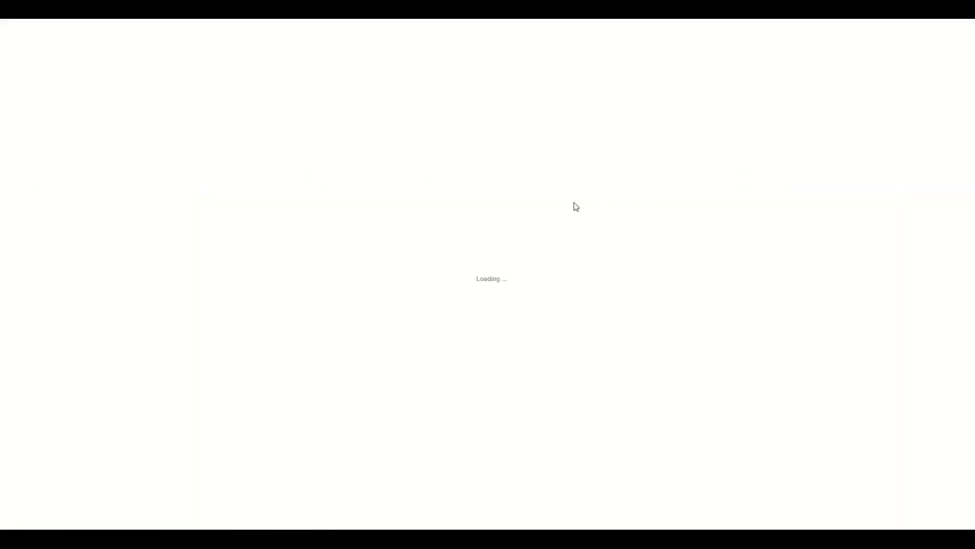
pyautogui.write('2900')
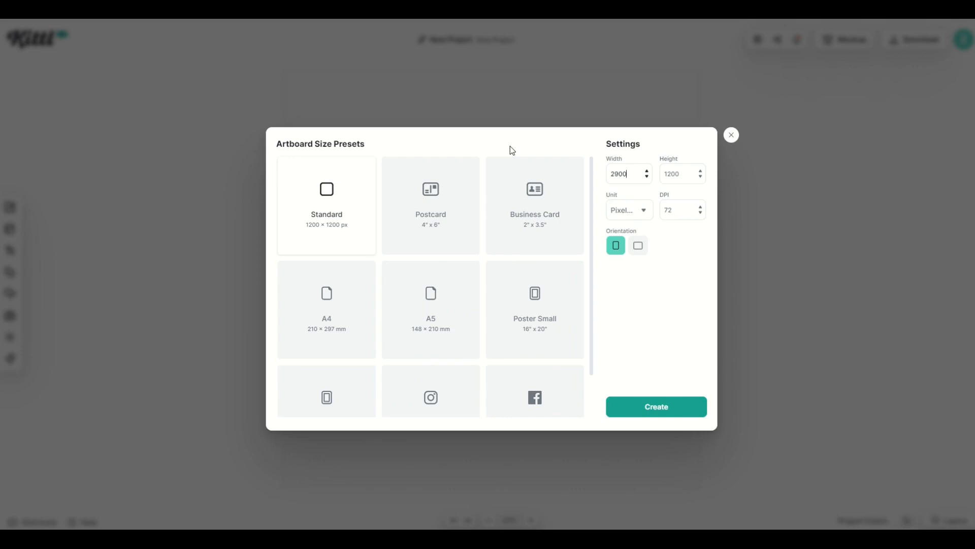
pyautogui.press('Tab')
pyautogui.write('4060')
pyautogui.press('Tab')
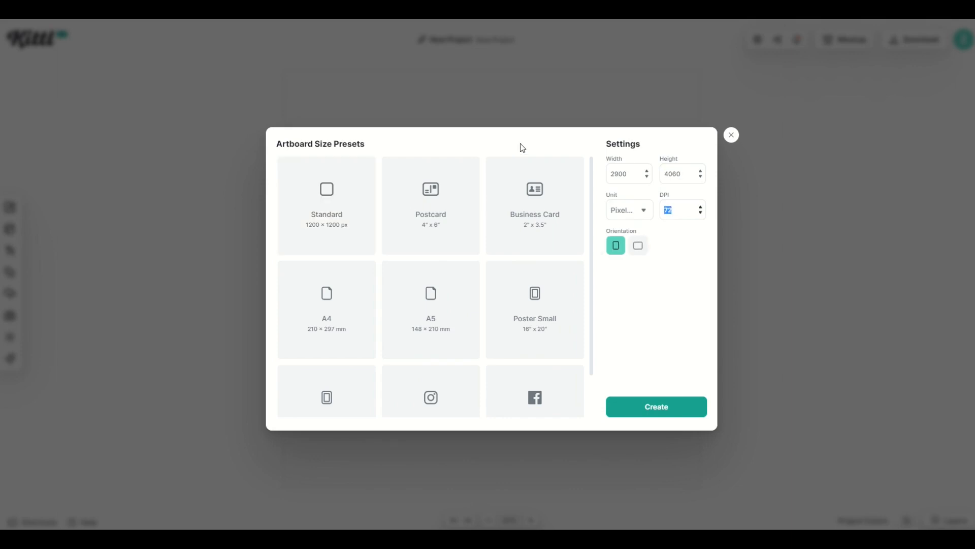
pyautogui.click(640, 414)
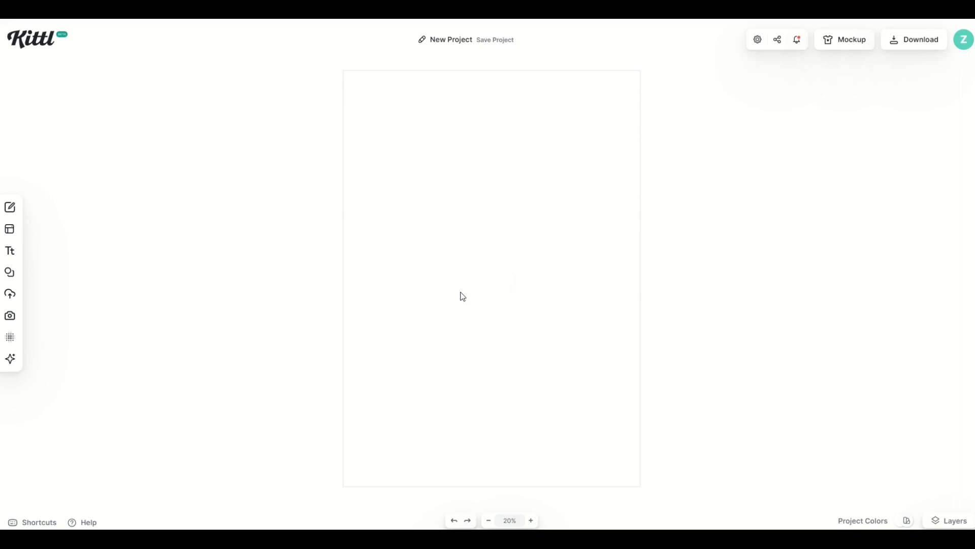
# Paste the copied frog artwork, enlarge it to nearly the artboard's height, and center it horizontally over the artboard.
pyautogui.hotkey('ctrl', 'v')
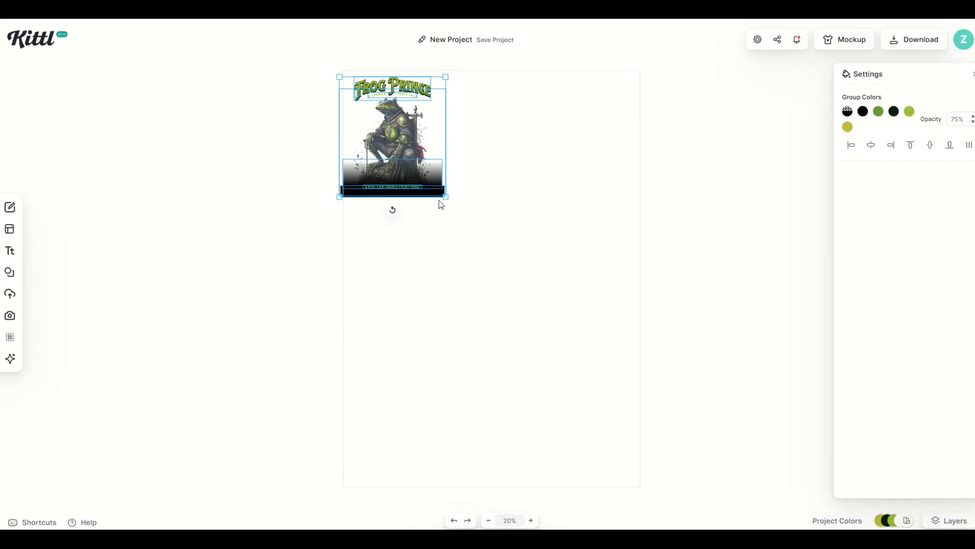
pyautogui.moveTo(447, 198); pyautogui.dragTo(646, 518)
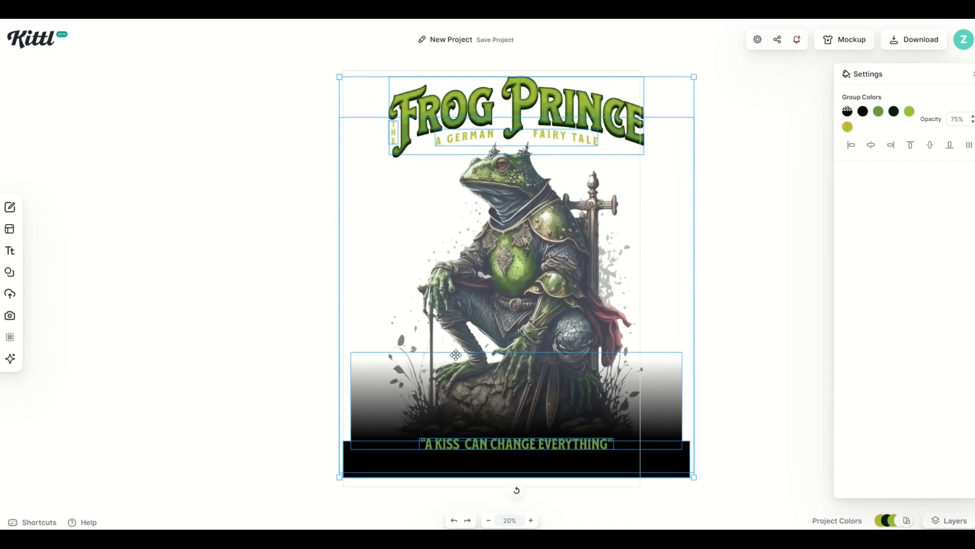
pyautogui.moveTo(453, 299); pyautogui.dragTo(433, 296)
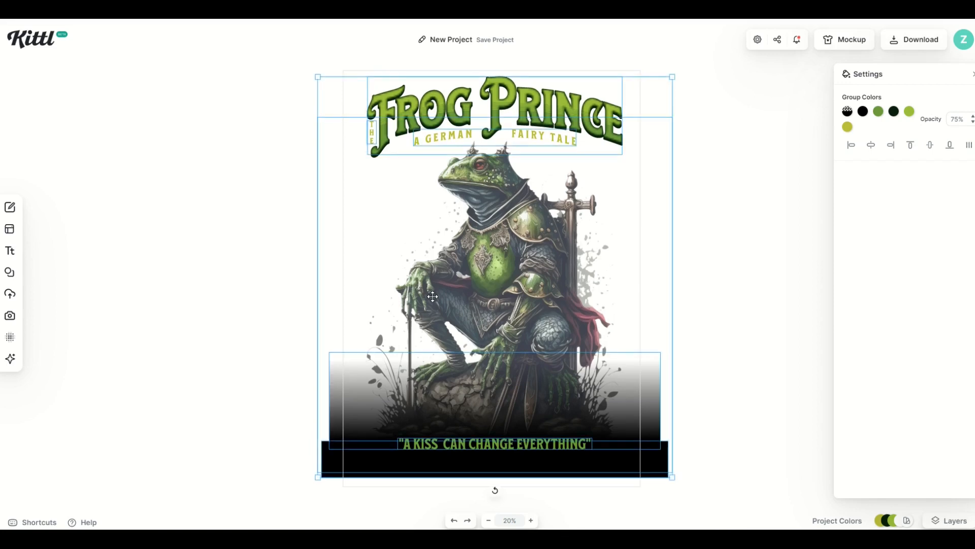
pyautogui.click(234, 287)
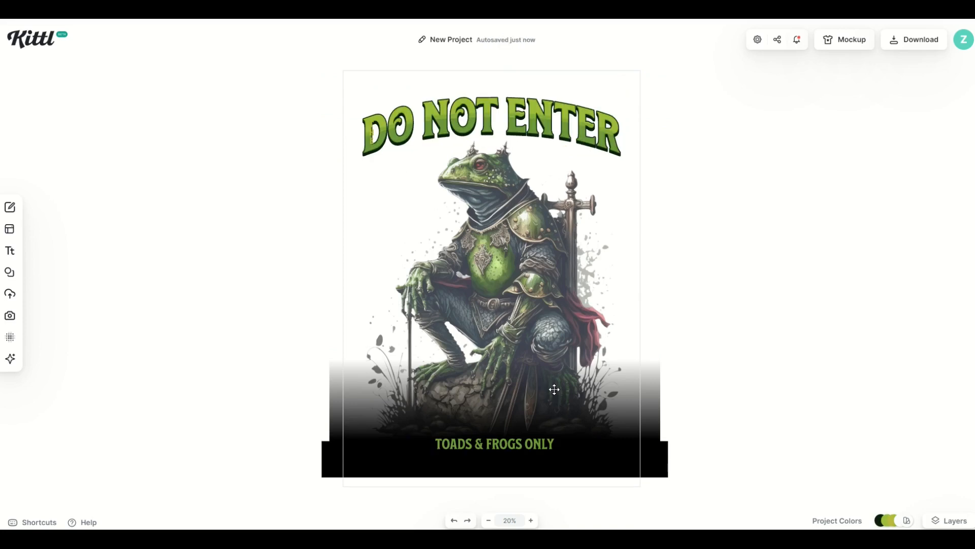
# Set the frog poster's download DPI to 300 and turn on quality optimization.
pyautogui.click(916, 42)
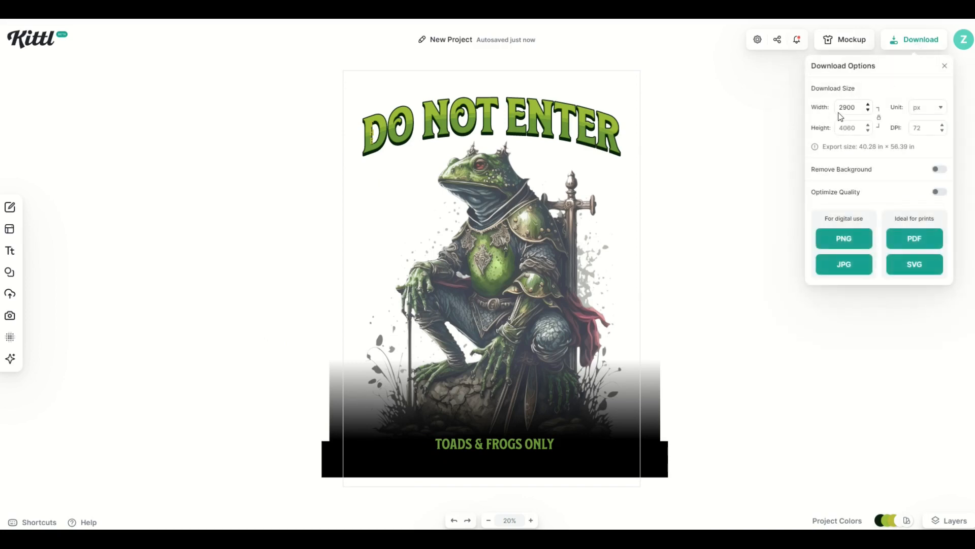
pyautogui.moveTo(921, 127); pyautogui.dragTo(896, 127)
pyautogui.write('300')
pyautogui.click(940, 192)
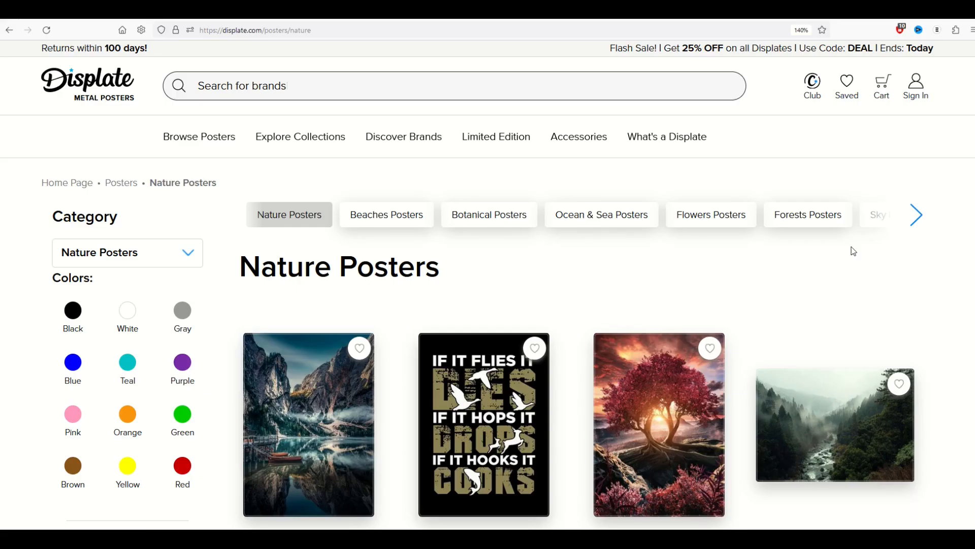
# Look through Displate's nature posters and open the black "If it flies it dies" text poster for inspection.
pyautogui.scroll(-5, 853, 251)
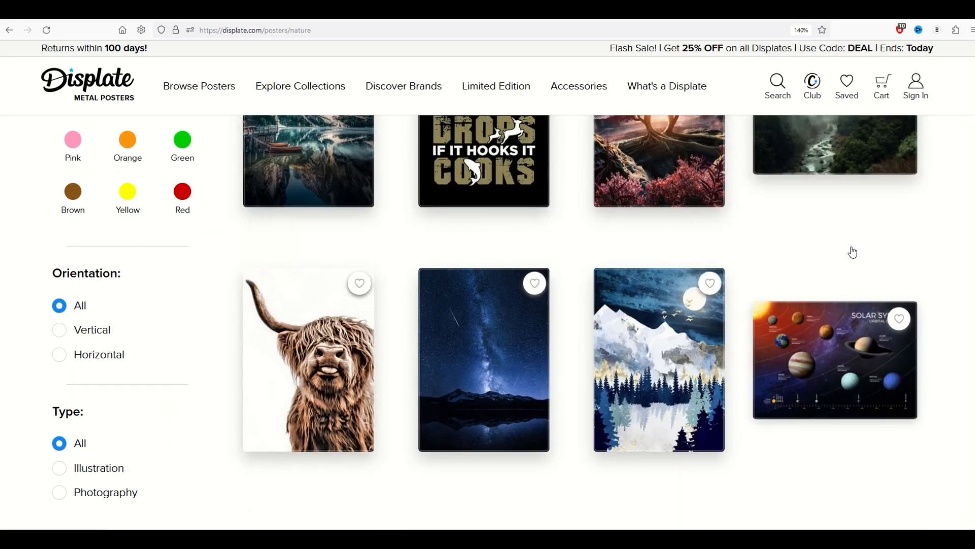
pyautogui.scroll(-5, 855, 238)
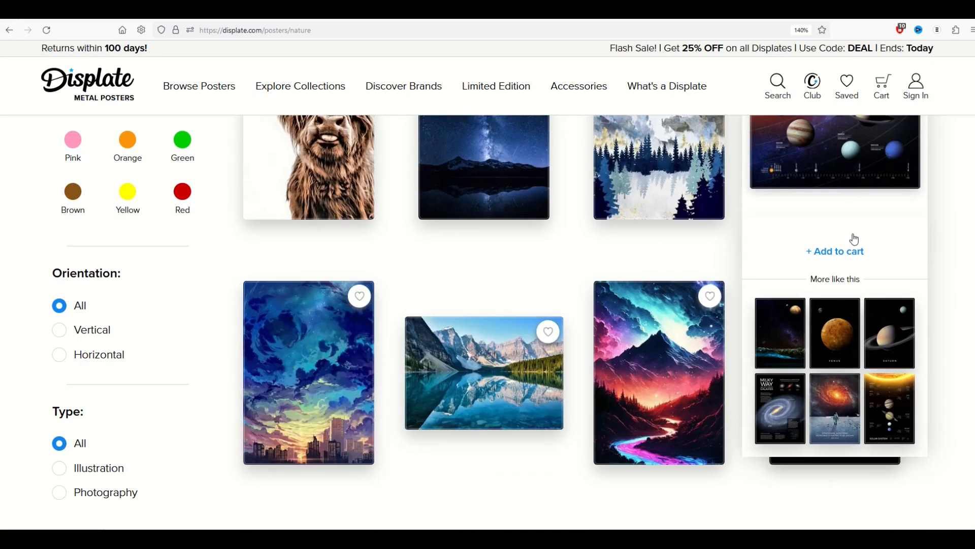
pyautogui.scroll(5, 853, 241)
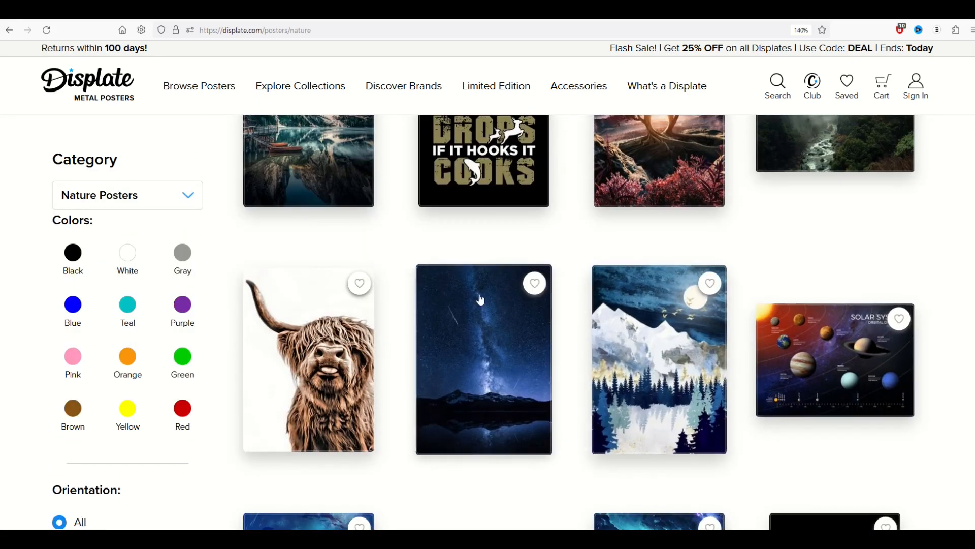
pyautogui.moveTo(274, 335)
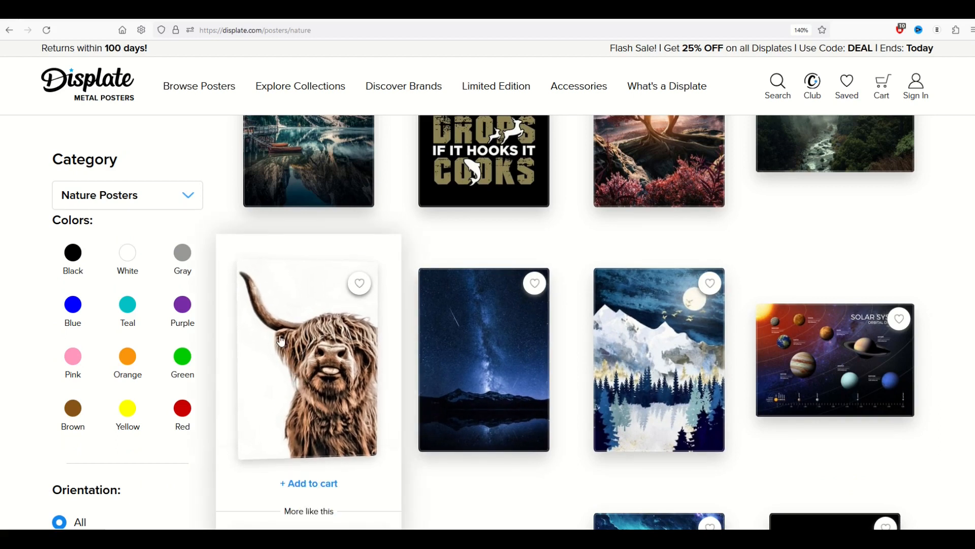
pyautogui.scroll(3, 274, 341)
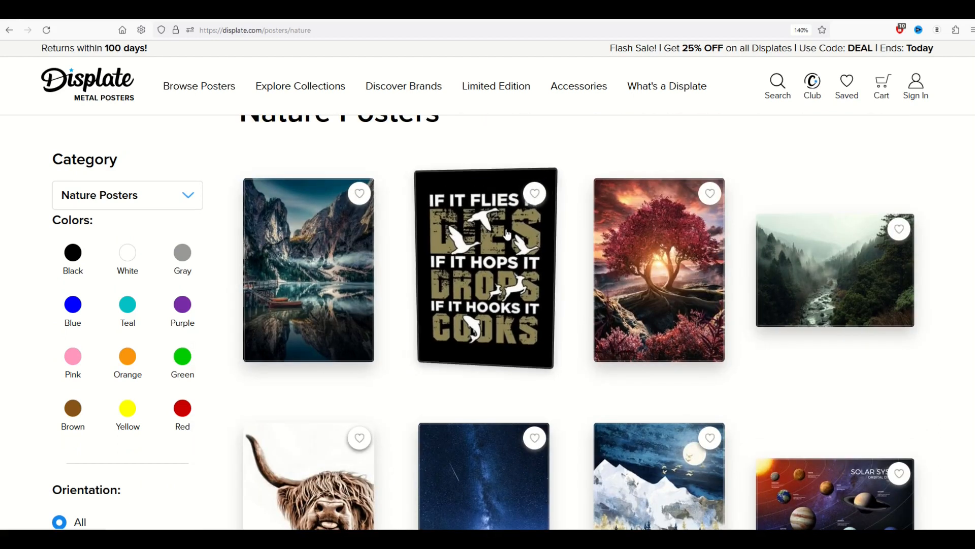
pyautogui.moveTo(455, 338)
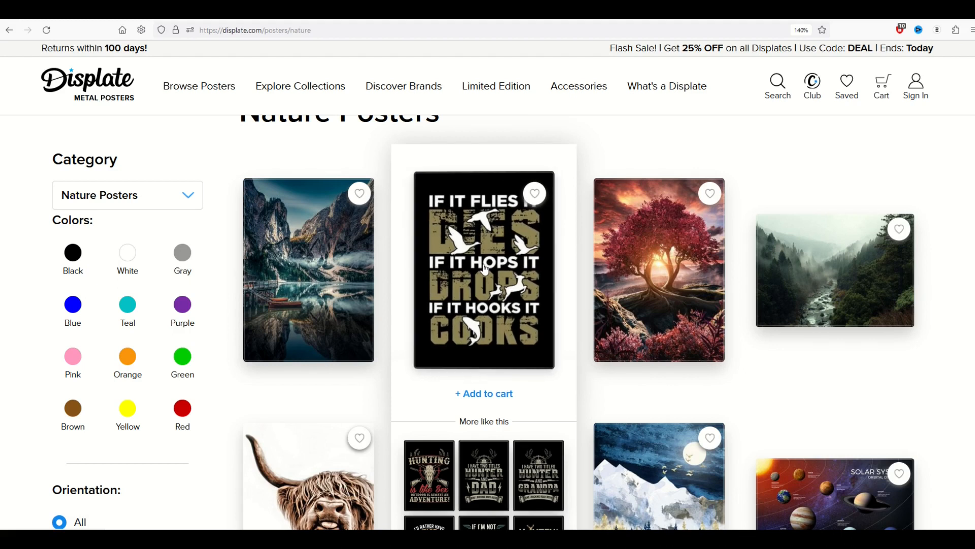
pyautogui.scroll(-2, 485, 269)
pyautogui.click(485, 270)
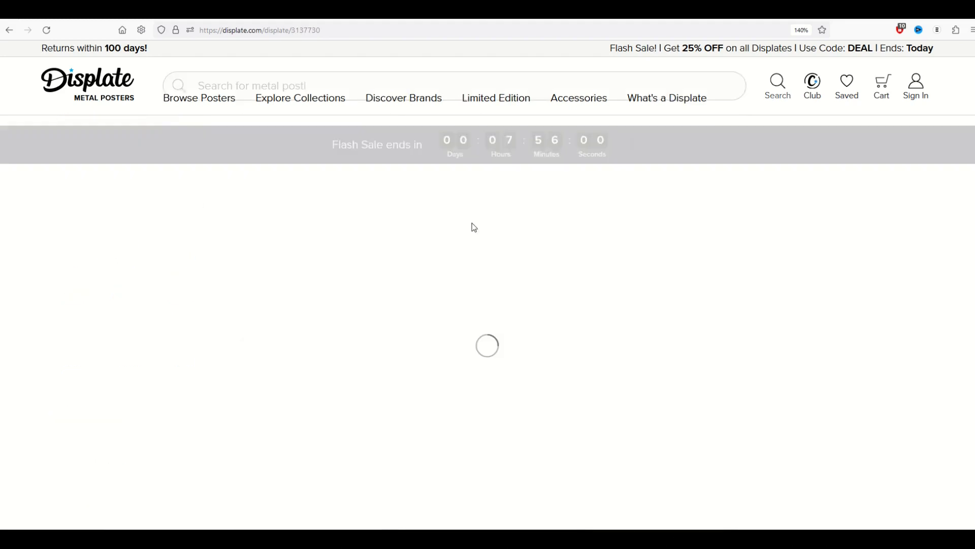
pyautogui.scroll(-1, 681, 307)
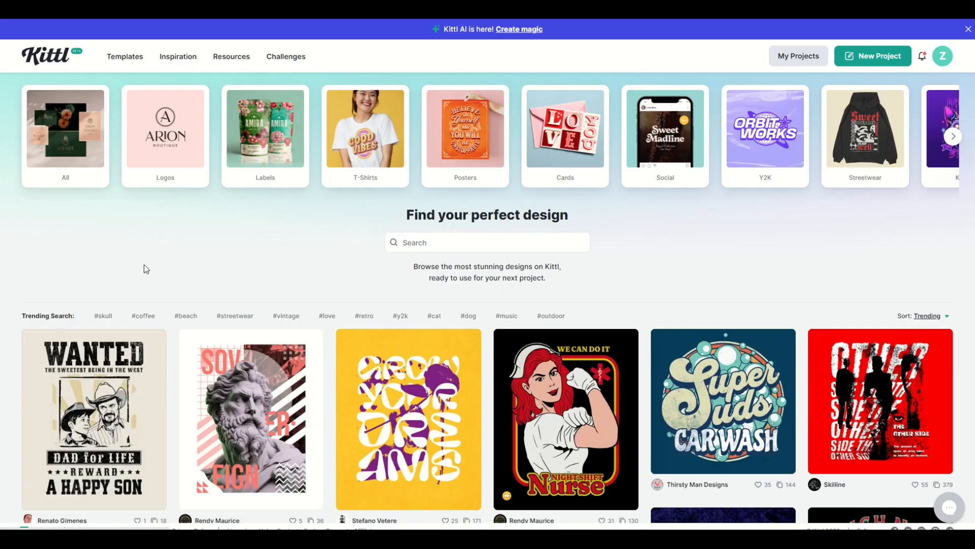
# Create another blank 2900 × 4060 px project in Kittl and browse the shape categories of its elements library.
pyautogui.click(869, 60)
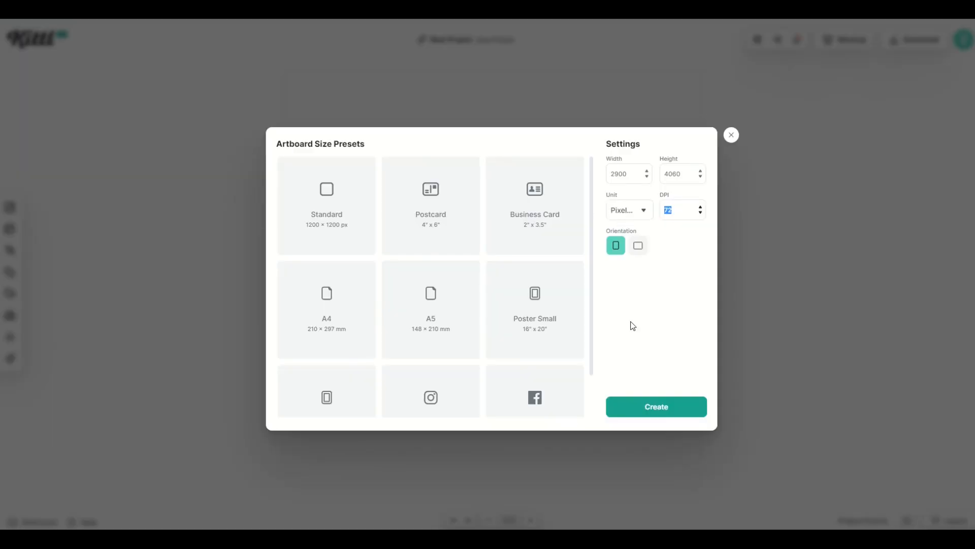
pyautogui.click(638, 407)
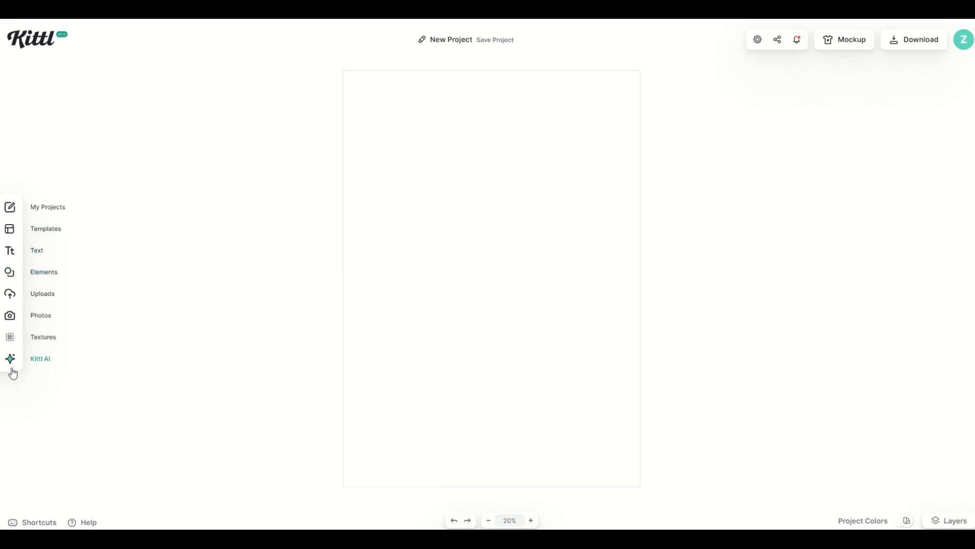
pyautogui.click(14, 278)
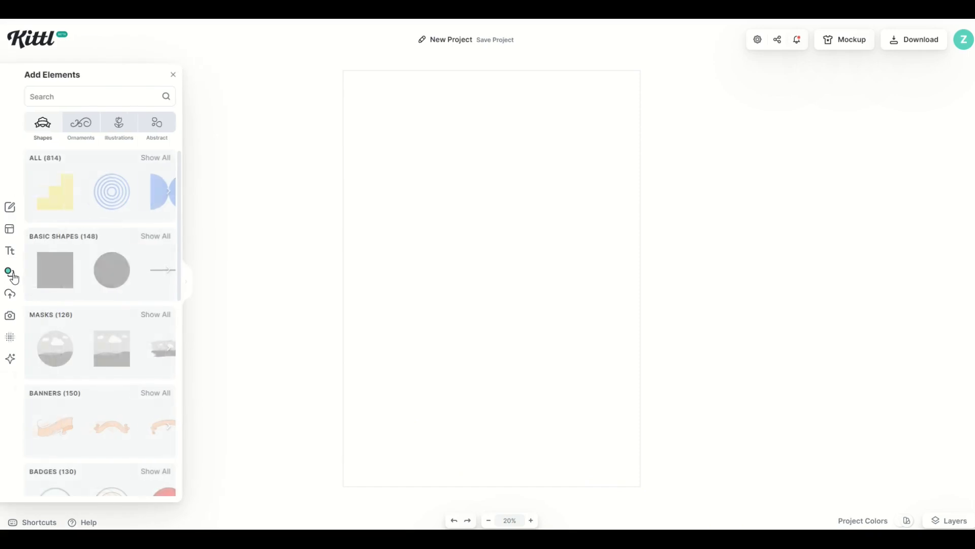
pyautogui.scroll(-1, 77, 191)
pyautogui.scroll(-6, 77, 191)
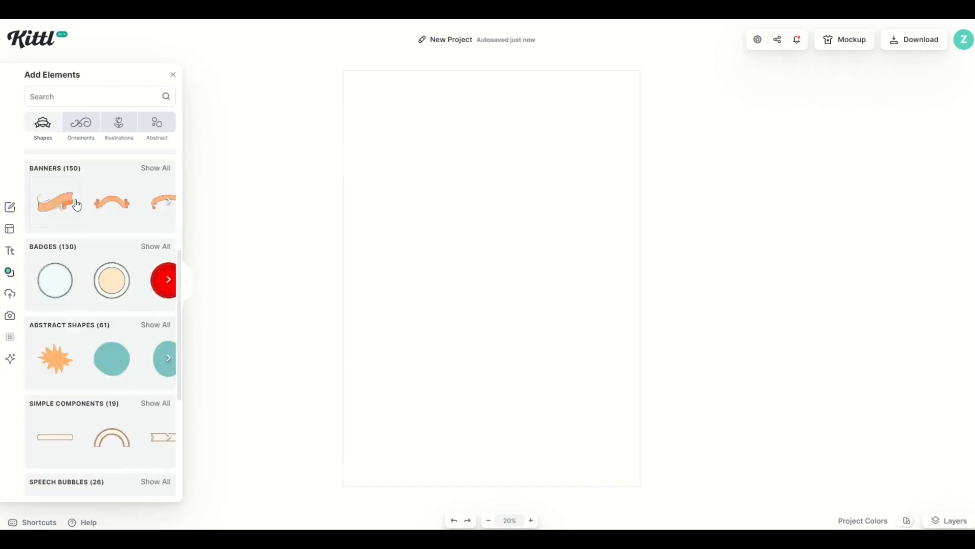
pyautogui.scroll(-3, 78, 211)
pyautogui.scroll(6, 79, 211)
pyautogui.scroll(3, 78, 211)
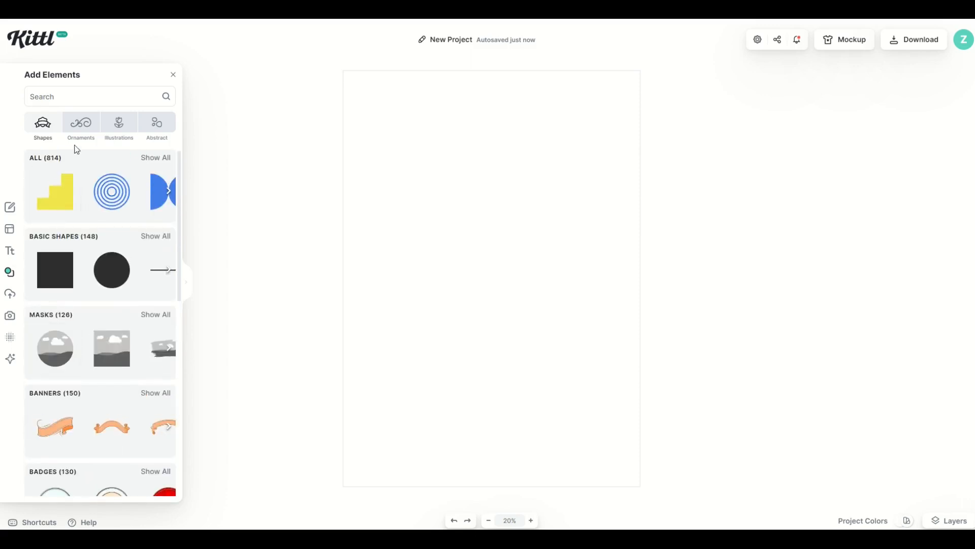
# Search the elements library for "cat" and add the black cat with outstretched paws to the artboard.
pyautogui.click(64, 97)
pyautogui.write('cat')
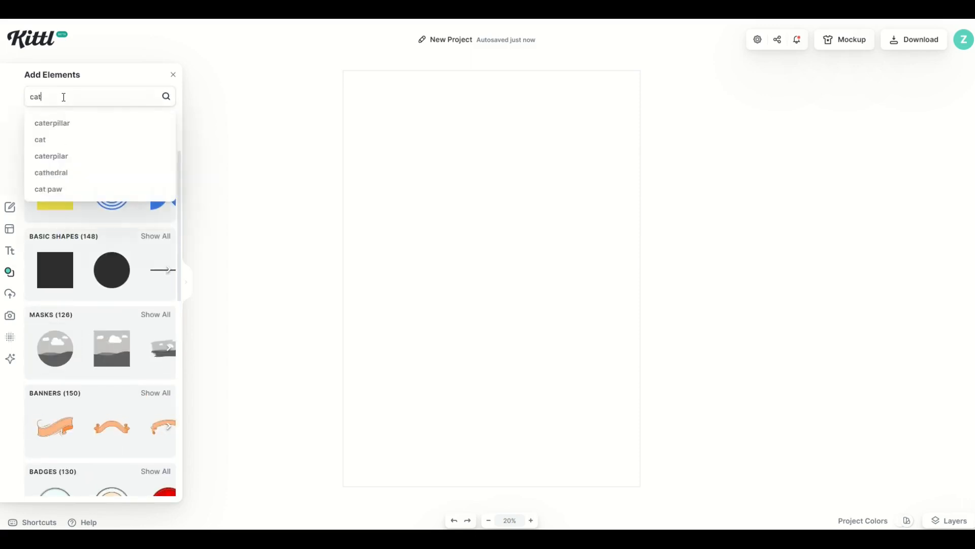
pyautogui.press('Return')
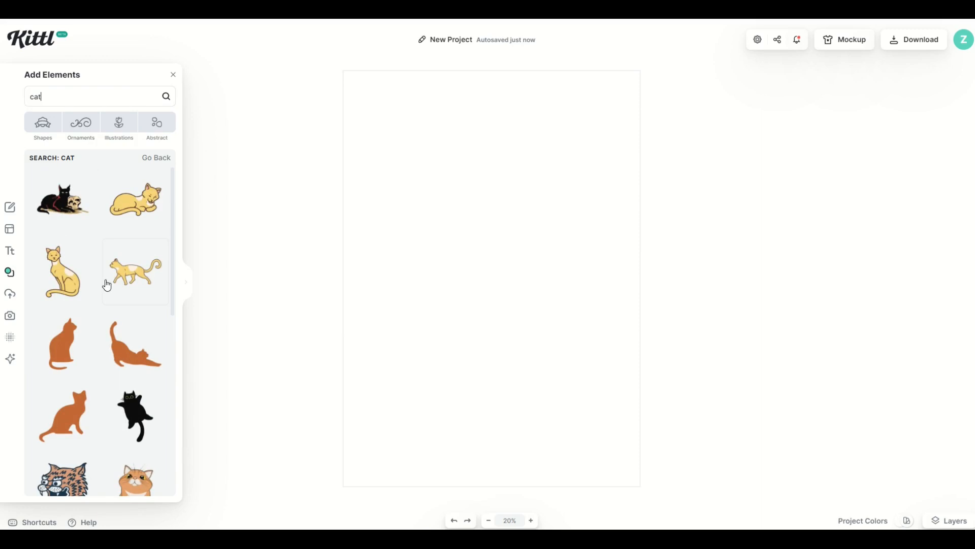
pyautogui.scroll(-2, 102, 344)
pyautogui.click(120, 324)
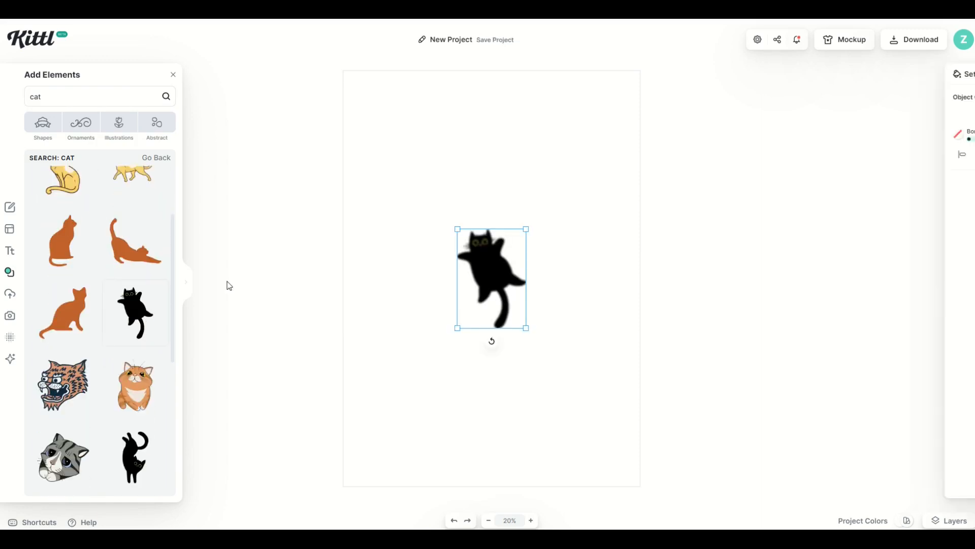
# Enlarge the black cat, rotate it clockwise until its body is upright, and move it to the middle of the artboard.
pyautogui.moveTo(458, 328); pyautogui.dragTo(331, 443)
pyautogui.moveTo(418, 348); pyautogui.dragTo(449, 371)
pyautogui.moveTo(468, 441); pyautogui.dragTo(395, 418)
pyautogui.moveTo(466, 306); pyautogui.dragTo(497, 296)
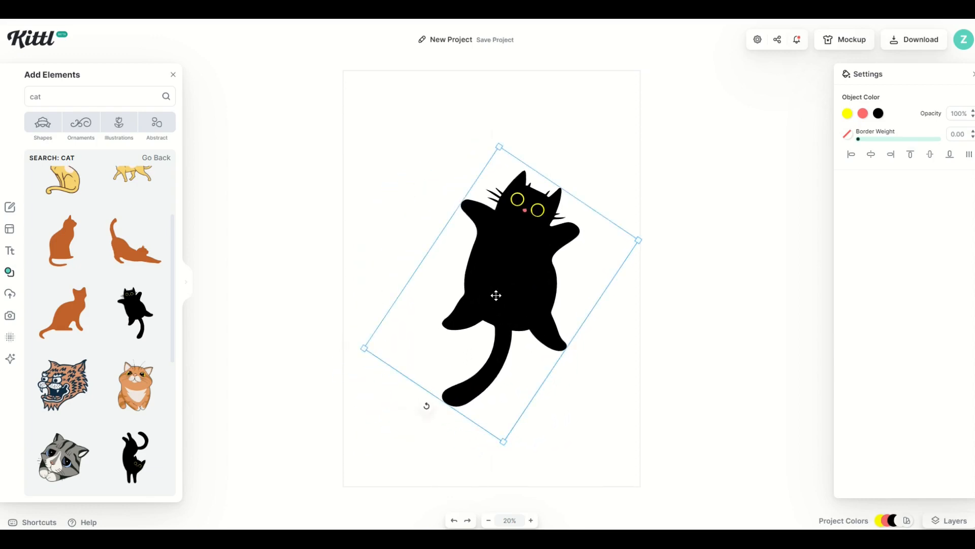
# Add the headline "HAPPY CATURDAY" below the black cat and fit it on one line across the artboard.
pyautogui.click(392, 242)
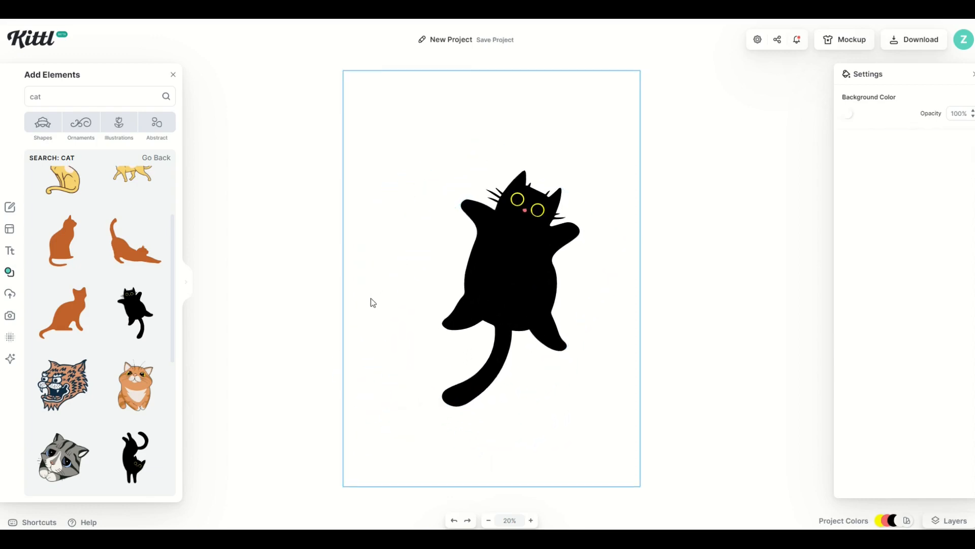
pyautogui.click(9, 250)
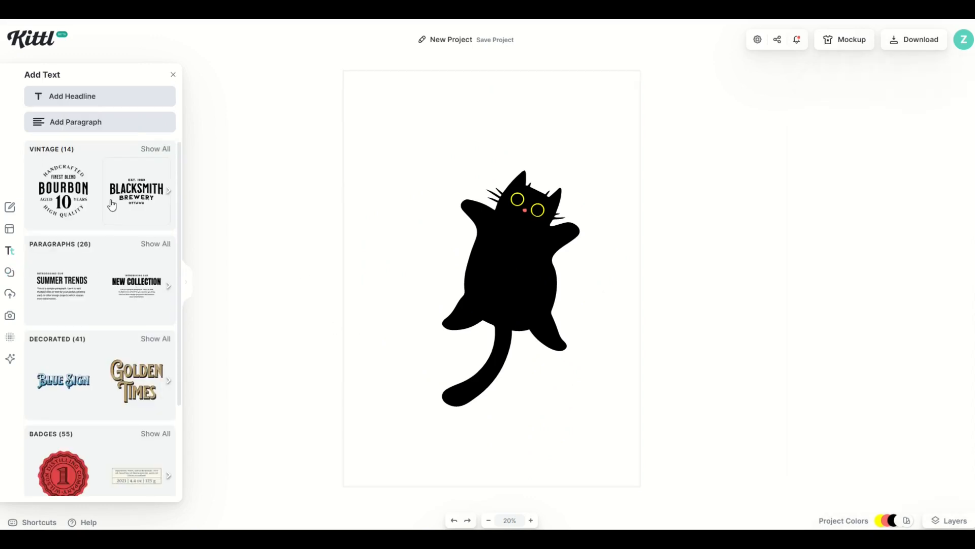
pyautogui.click(70, 99)
pyautogui.moveTo(491, 289); pyautogui.dragTo(425, 461)
pyautogui.write('HAPPY')
pyautogui.press('Return')
pyautogui.write('CATURDAY')
pyautogui.press('Escape')
pyautogui.moveTo(450, 457); pyautogui.dragTo(652, 441)
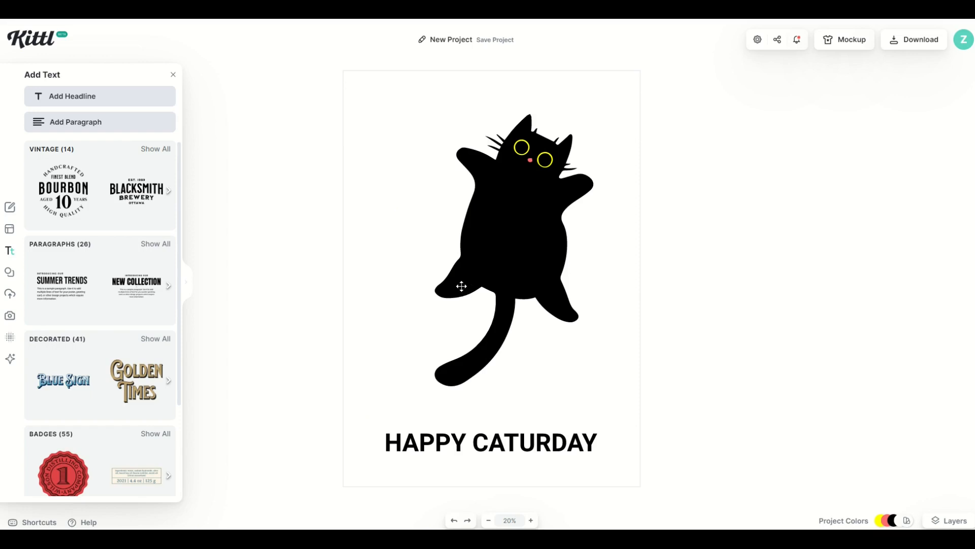
pyautogui.click(479, 261)
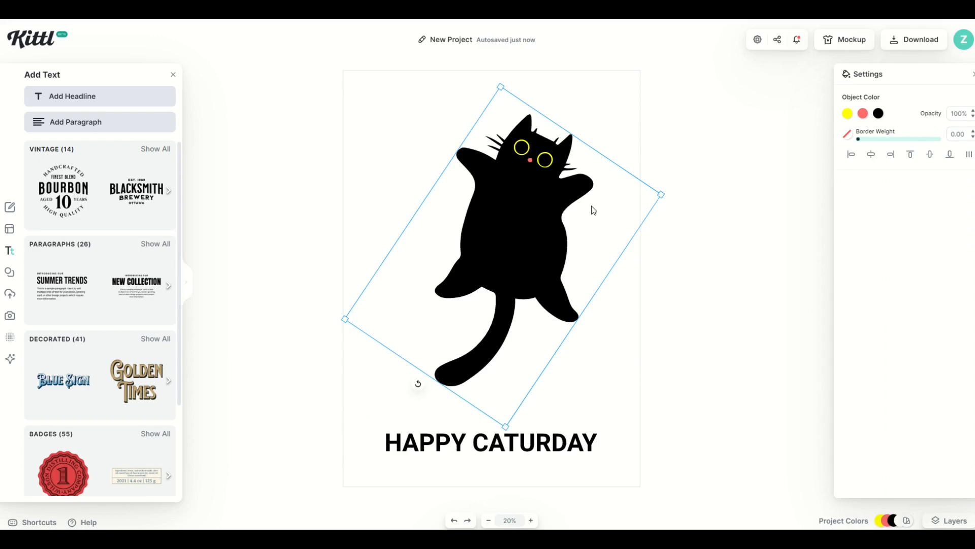
# Set the download resolution to 300 DPI and enable Optimize Quality, then close the download options.
pyautogui.click(908, 40)
pyautogui.moveTo(925, 129); pyautogui.dragTo(887, 127)
pyautogui.write('300')
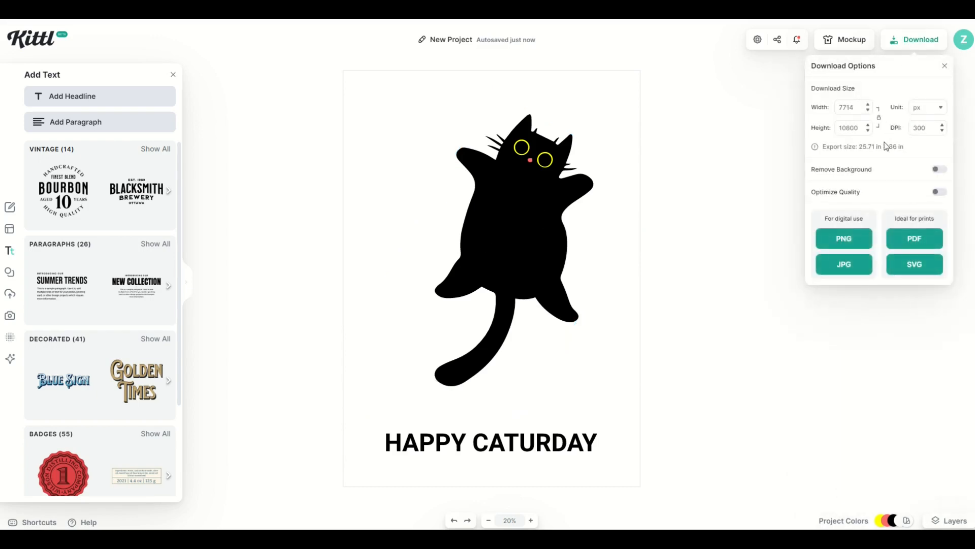
pyautogui.click(937, 192)
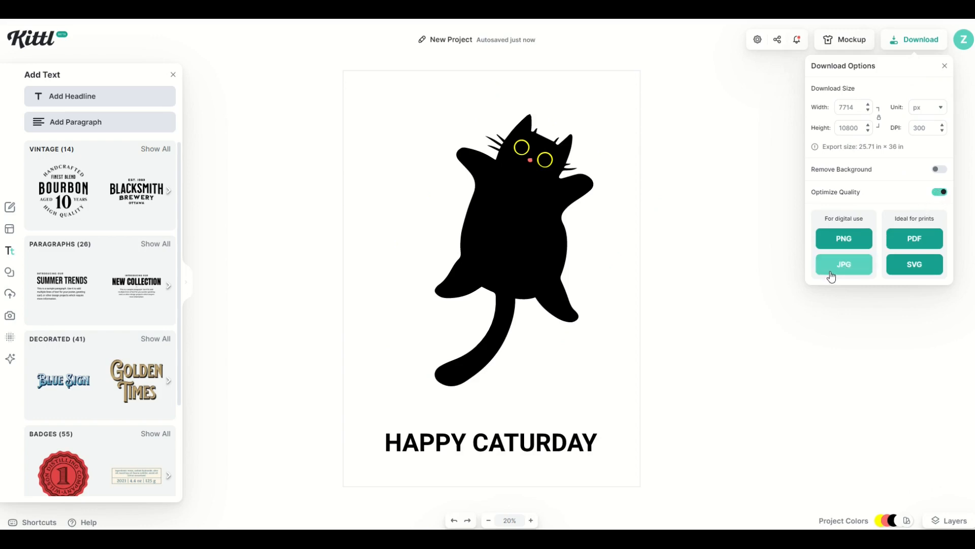
pyautogui.click(724, 269)
# Replace the black cat with the yellow lying cat found by searching elements for "CAT", enlarged above the headline.
pyautogui.click(483, 237)
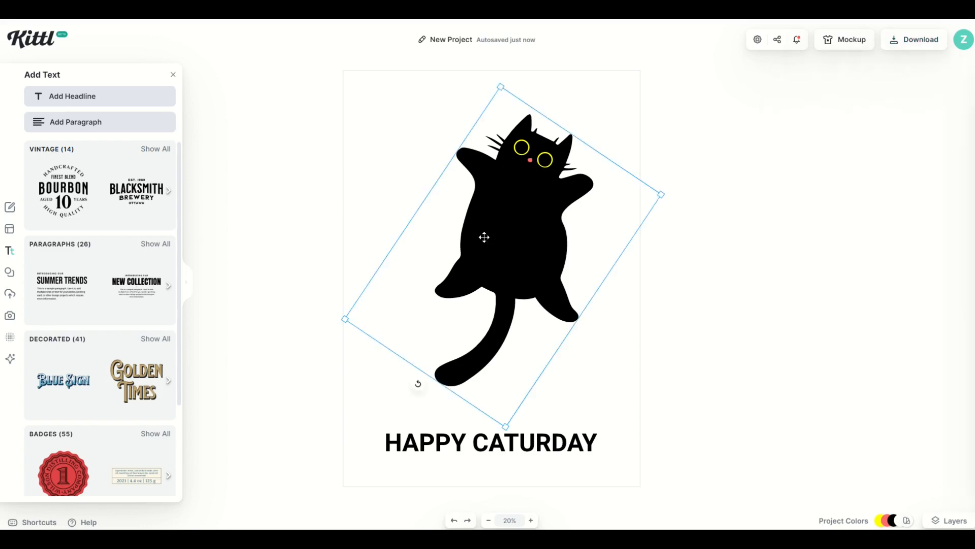
pyautogui.press('Delete')
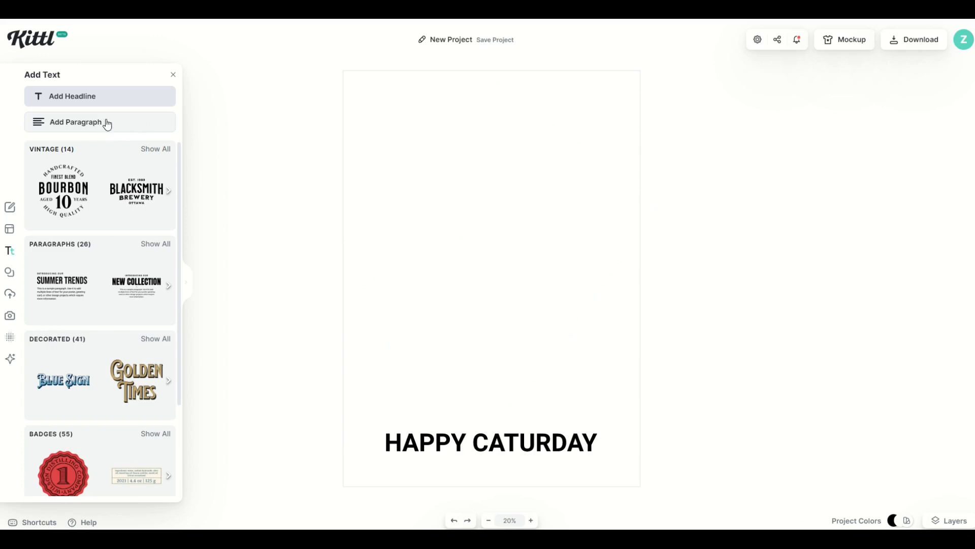
pyautogui.click(9, 272)
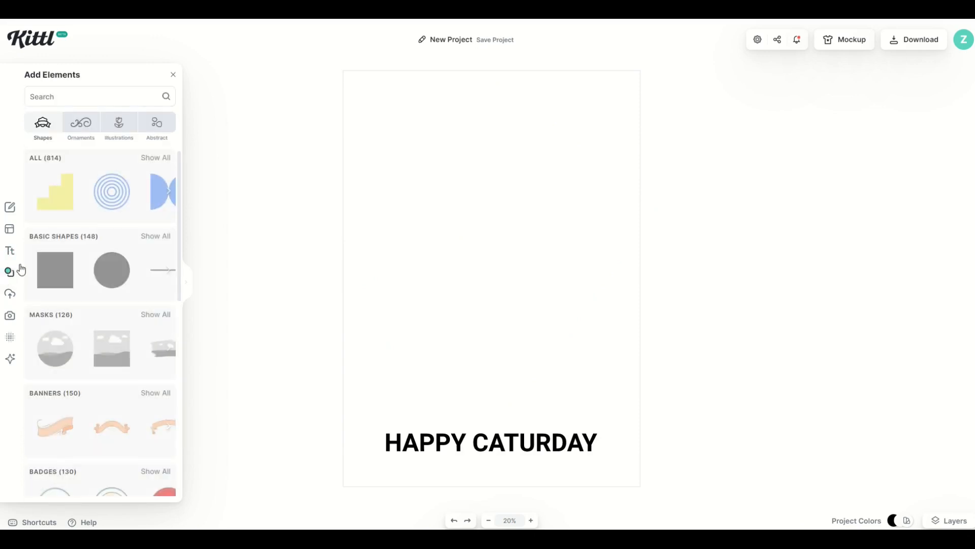
pyautogui.click(80, 101)
pyautogui.write('CAT')
pyautogui.press('Return')
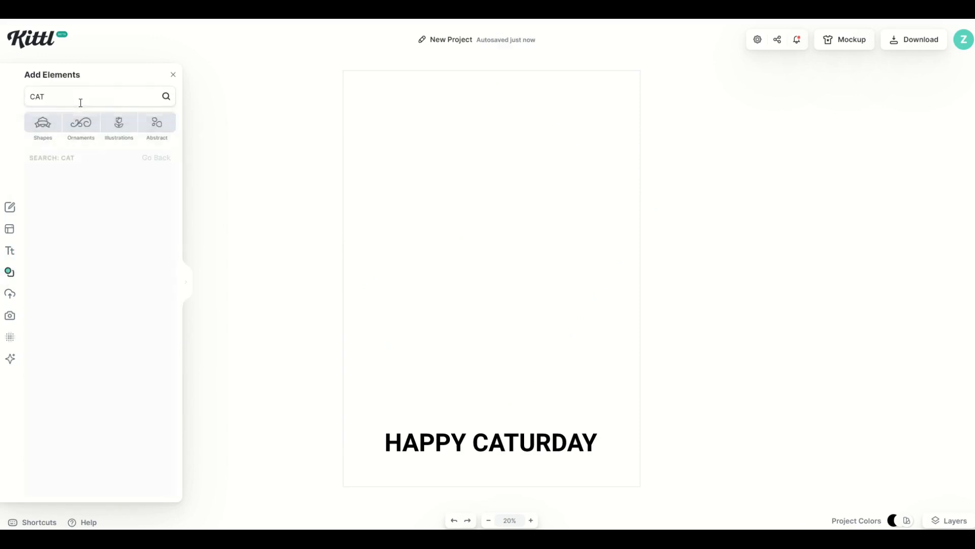
pyautogui.click(134, 199)
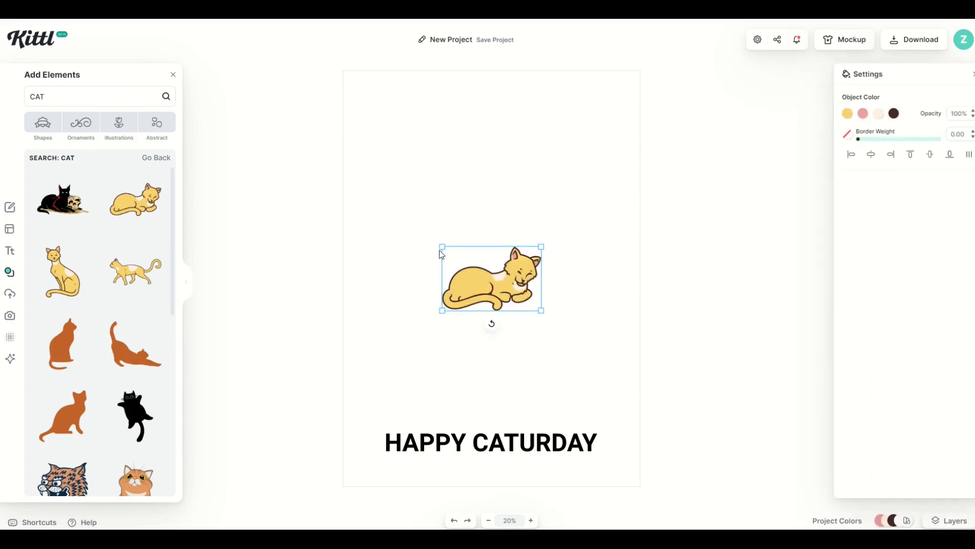
pyautogui.click(450, 391)
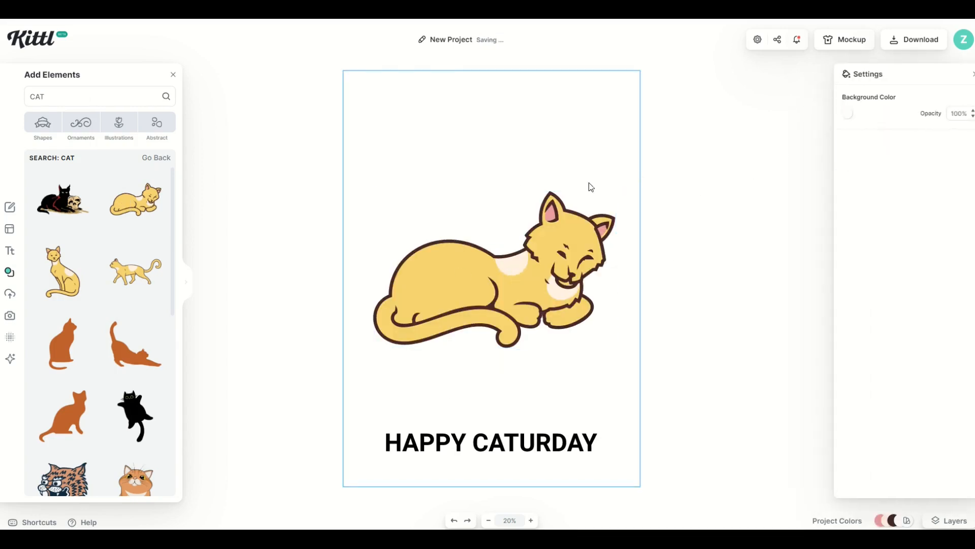
# Set the artboard background to red (ff0000) and the "HAPPY CATURDAY" text color to white (ffffff).
pyautogui.click(847, 113)
pyautogui.moveTo(793, 178); pyautogui.dragTo(851, 133)
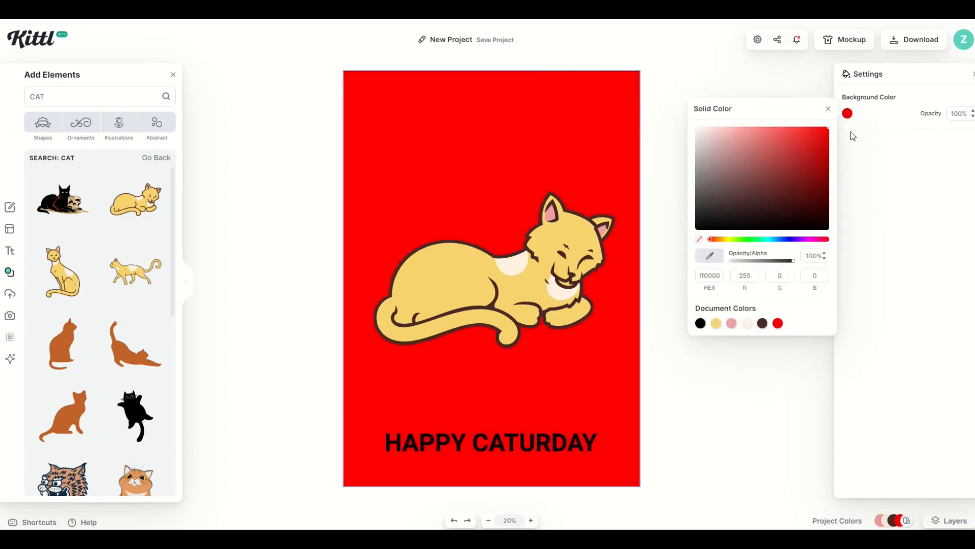
pyautogui.click(571, 437)
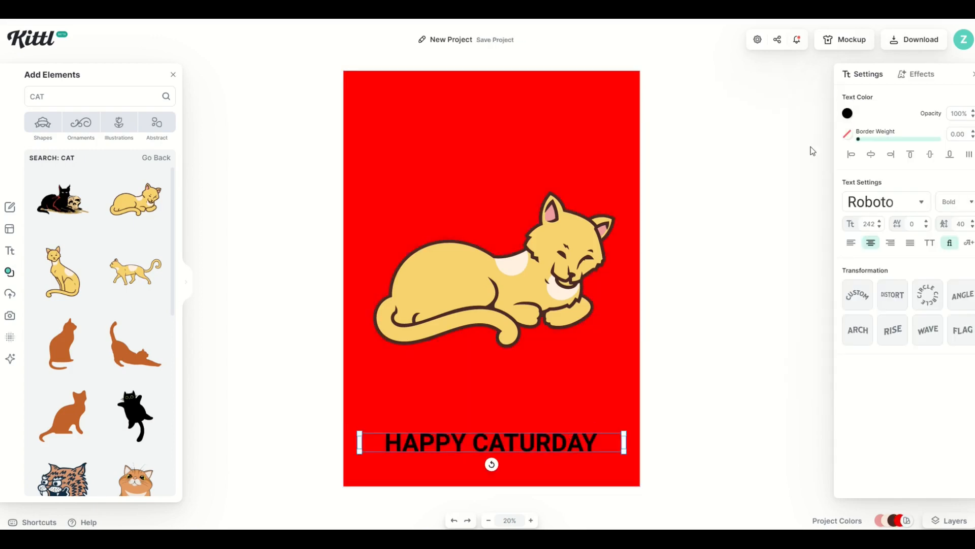
pyautogui.click(847, 114)
pyautogui.moveTo(783, 163); pyautogui.dragTo(644, 102)
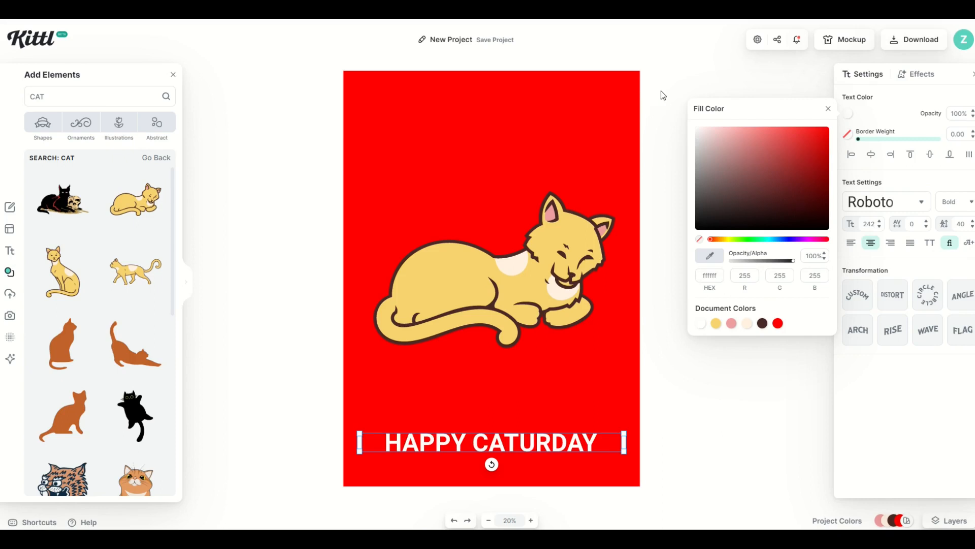
pyautogui.click(678, 307)
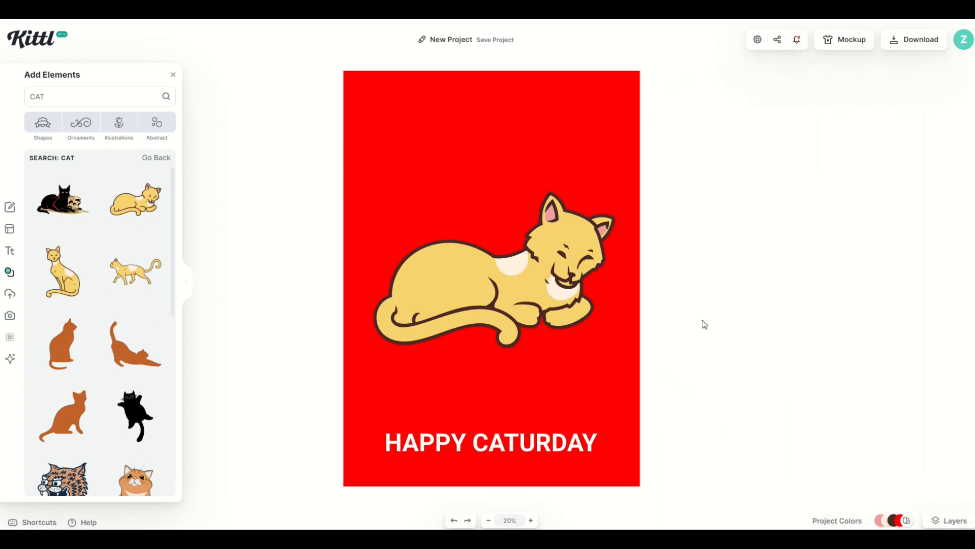
# Search the elements library for "ALLIGATOR", add the open-mouthed alligator head with dripping neck, and enlarge it.
pyautogui.scroll(-7, 98, 248)
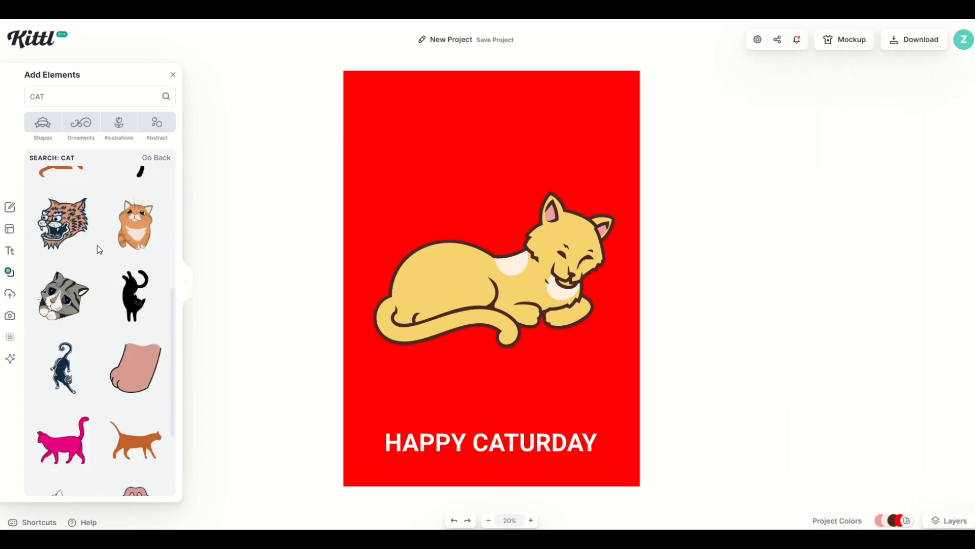
pyautogui.scroll(6, 98, 247)
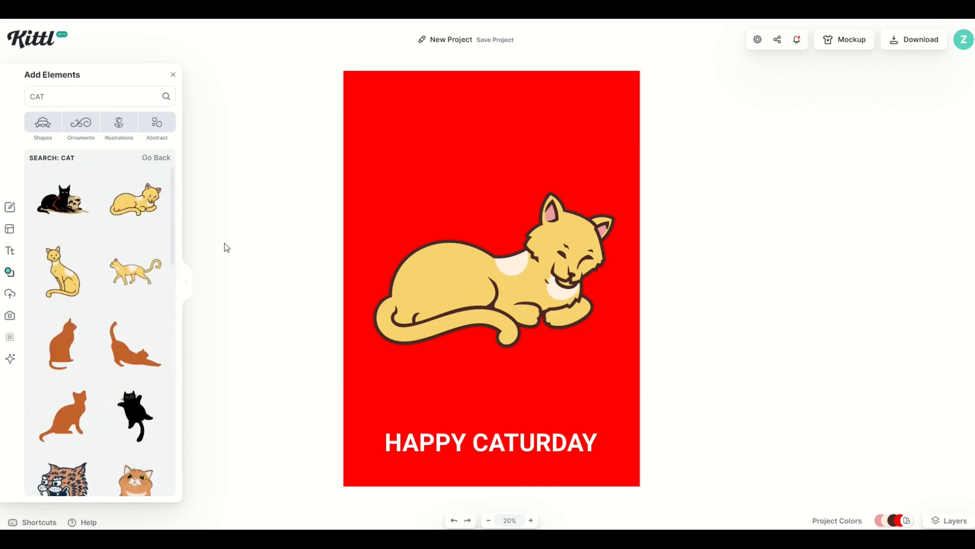
pyautogui.doubleClick(60, 100)
pyautogui.write('ALLIGATOR')
pyautogui.press('Return')
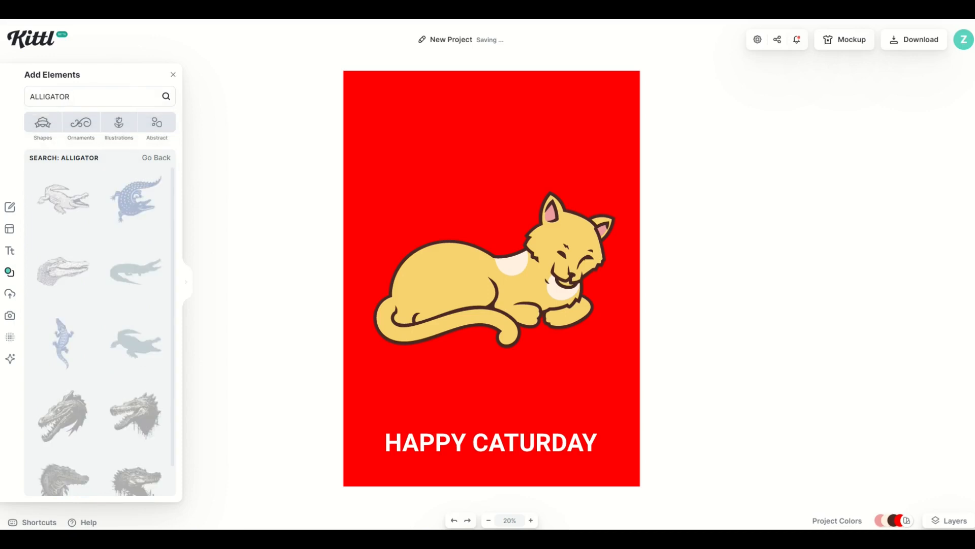
pyautogui.click(74, 389)
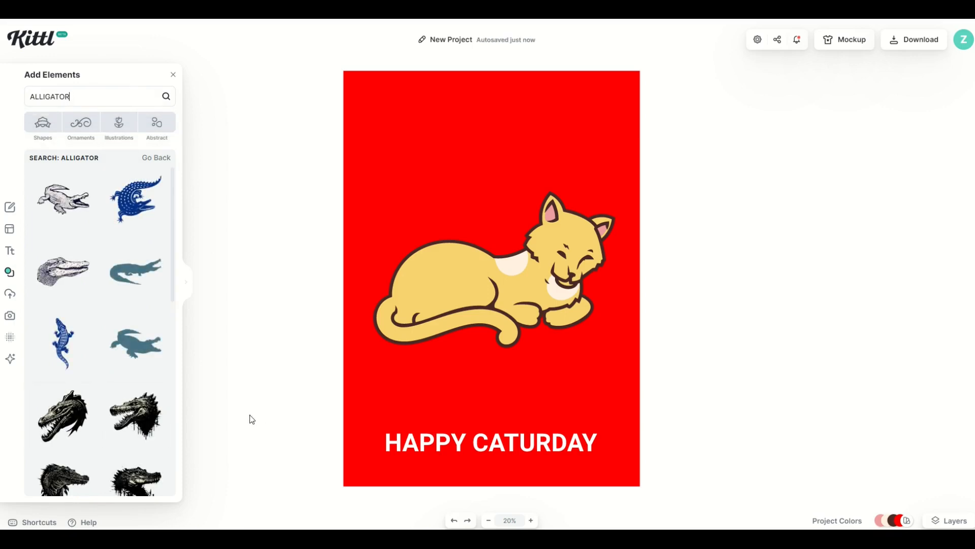
pyautogui.moveTo(442, 234); pyautogui.dragTo(300, 102)
# Delete the yellow cat, leaving the alligator head centered on the artboard, and change the headline to "ALLIGATOR FAN CLUB" on two lines.
pyautogui.click(565, 273)
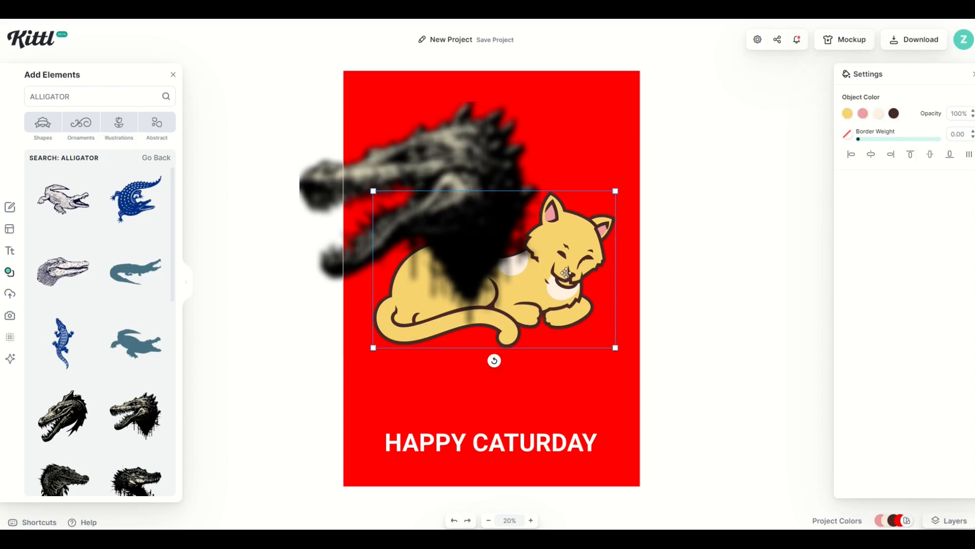
pyautogui.press('Delete')
pyautogui.click(486, 231)
pyautogui.moveTo(486, 231); pyautogui.dragTo(544, 328)
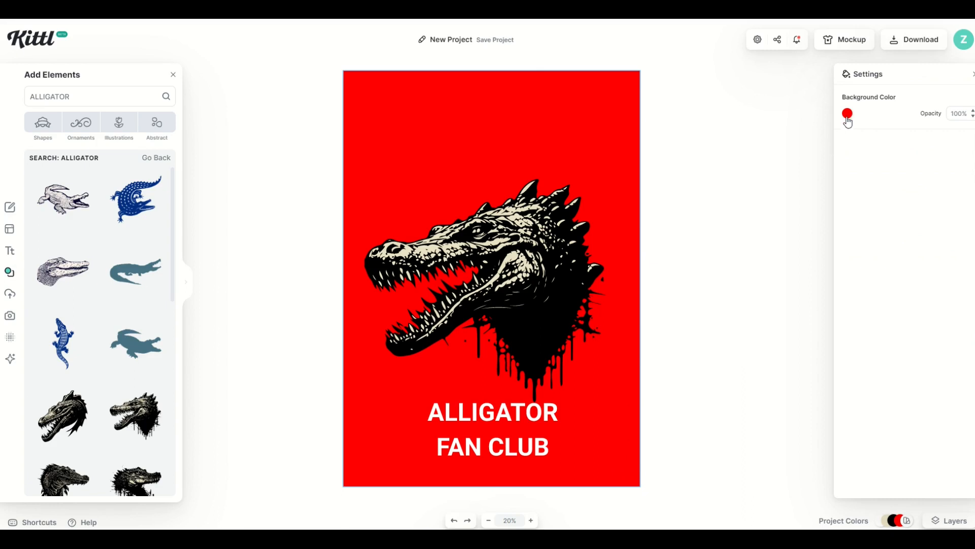
# Pick a different background color for the alligator poster's artboard.
pyautogui.click(847, 114)
pyautogui.moveTo(827, 132); pyautogui.dragTo(865, 191)
pyautogui.click(672, 128)
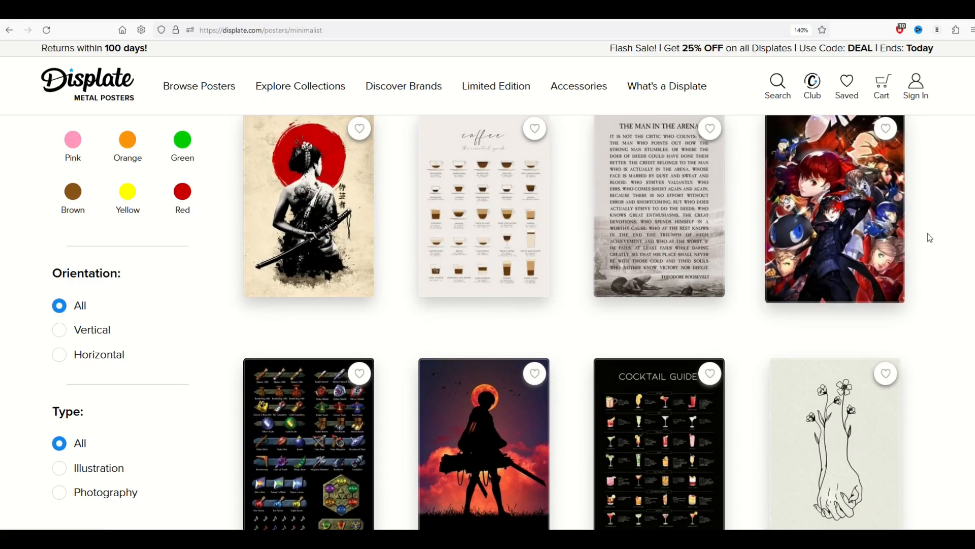
# Look through Displate's minimalist posters and open the "You can have results or excuses not both" text poster for inspection.
pyautogui.scroll(-5, 873, 265)
pyautogui.scroll(-10, 779, 302)
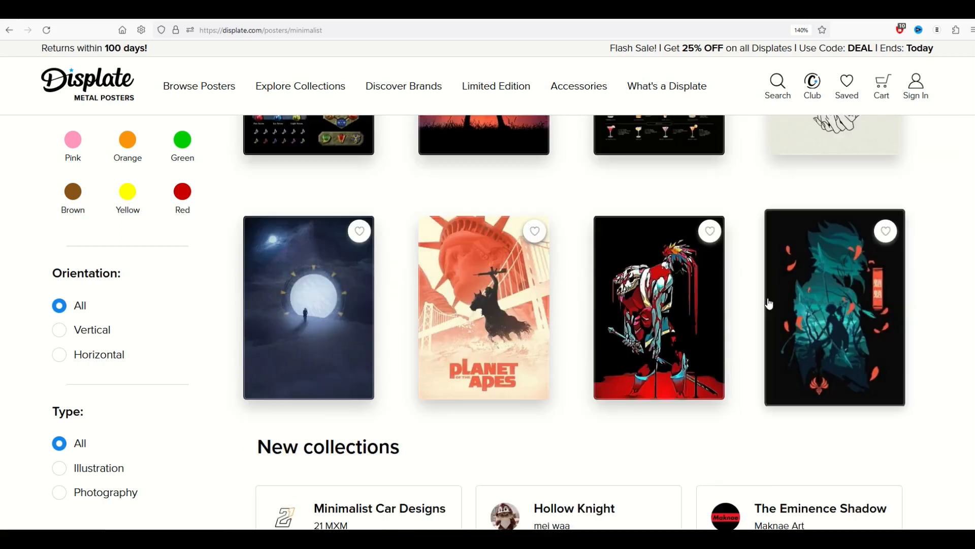
pyautogui.scroll(-10, 770, 303)
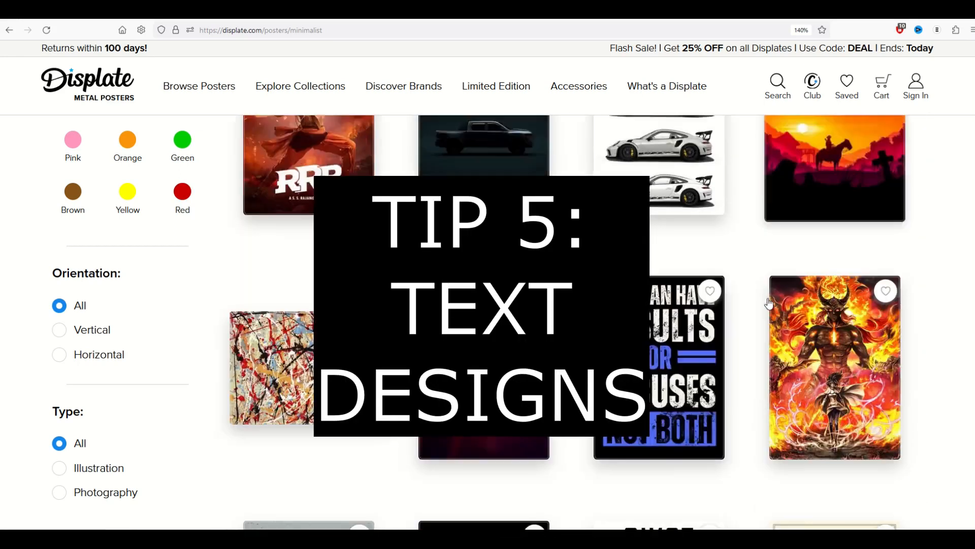
pyautogui.rightClick(641, 189)
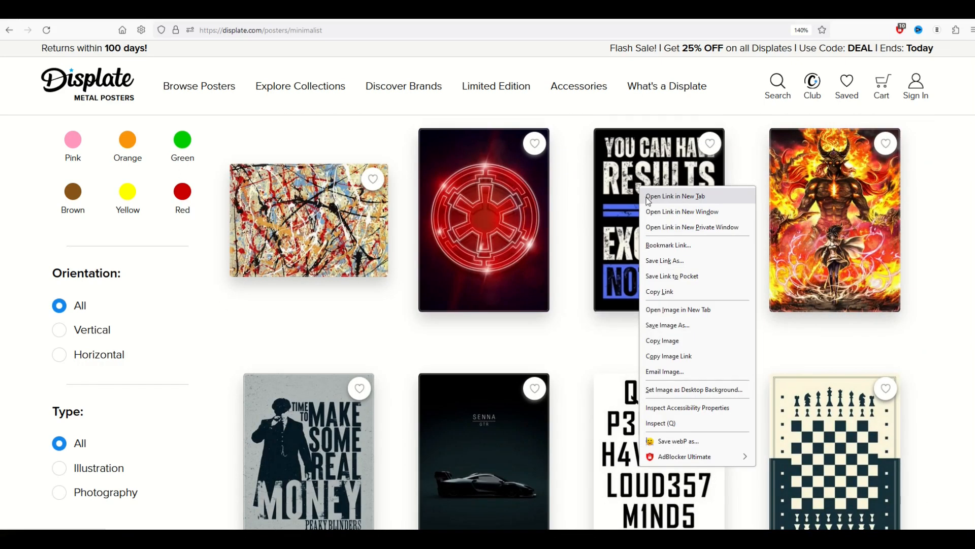
pyautogui.press('Escape')
pyautogui.scroll(-5, 667, 317)
pyautogui.rightClick(667, 317)
pyautogui.press('Escape')
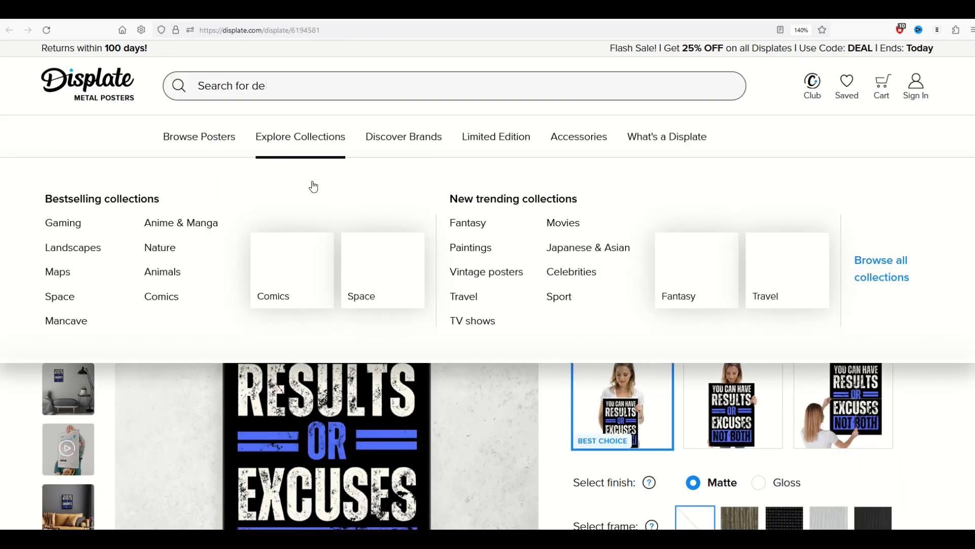
pyautogui.scroll(-3, 551, 294)
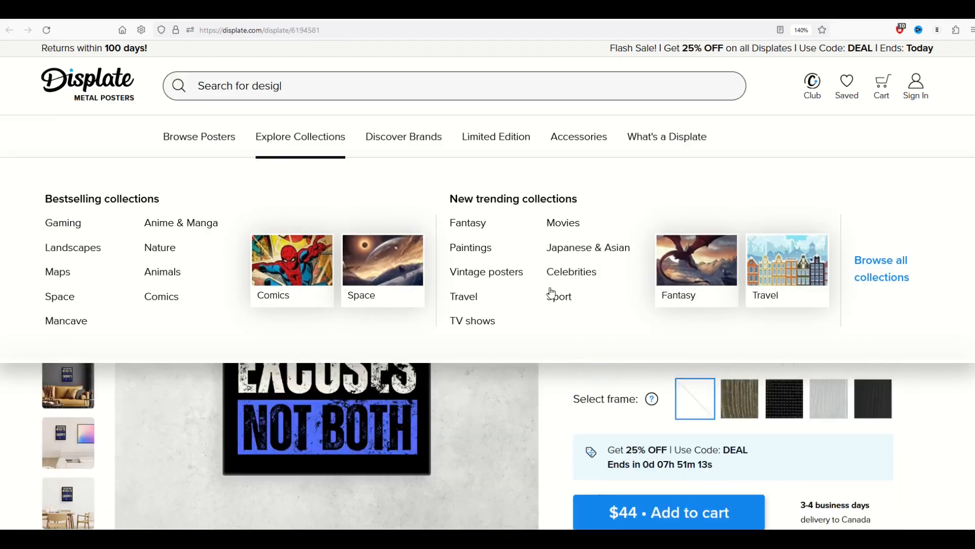
pyautogui.scroll(3, 500, 430)
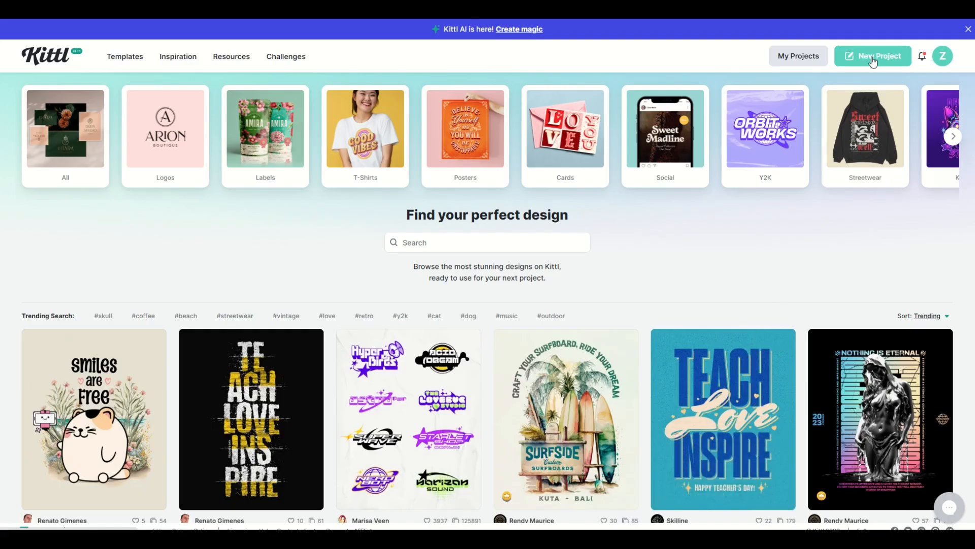
# Switch to Kittl and create a new blank portrait project 2900 px wide and 4060 px high.
pyautogui.click(873, 60)
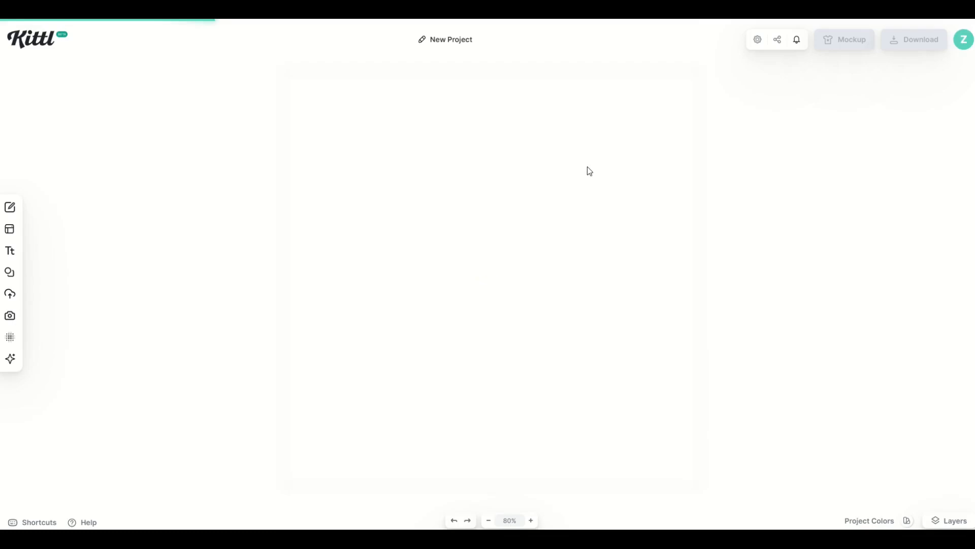
pyautogui.write('2900')
pyautogui.press('Tab')
pyautogui.write('4')
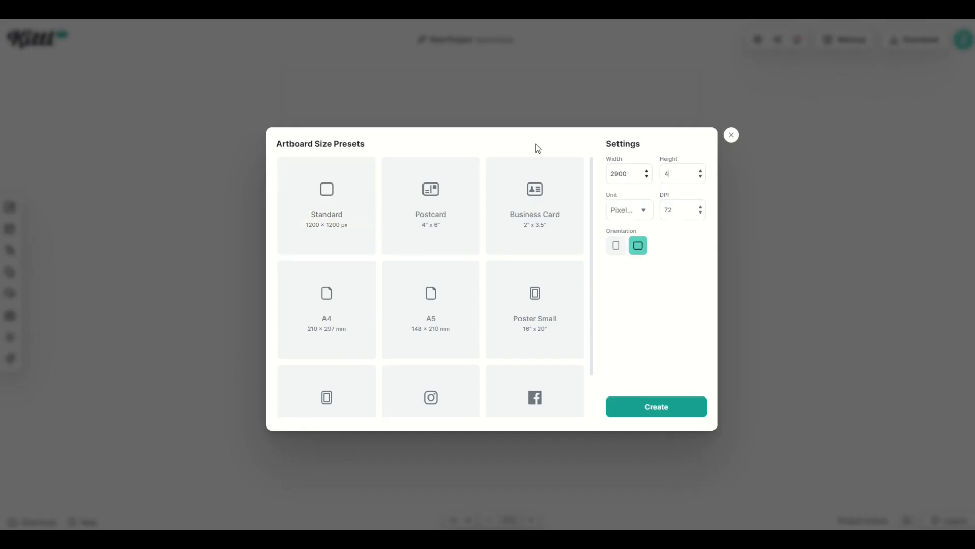
pyautogui.write('060')
pyautogui.press('Tab')
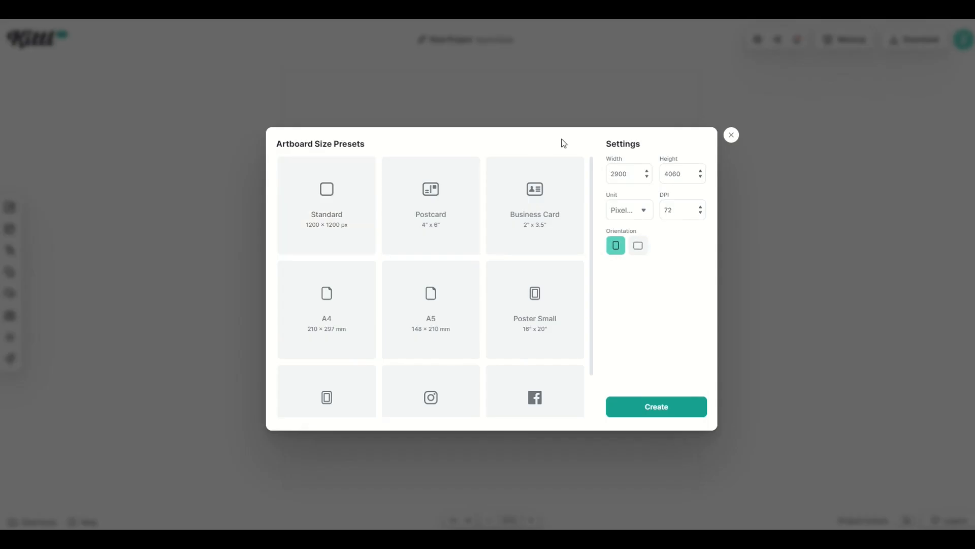
pyautogui.click(635, 406)
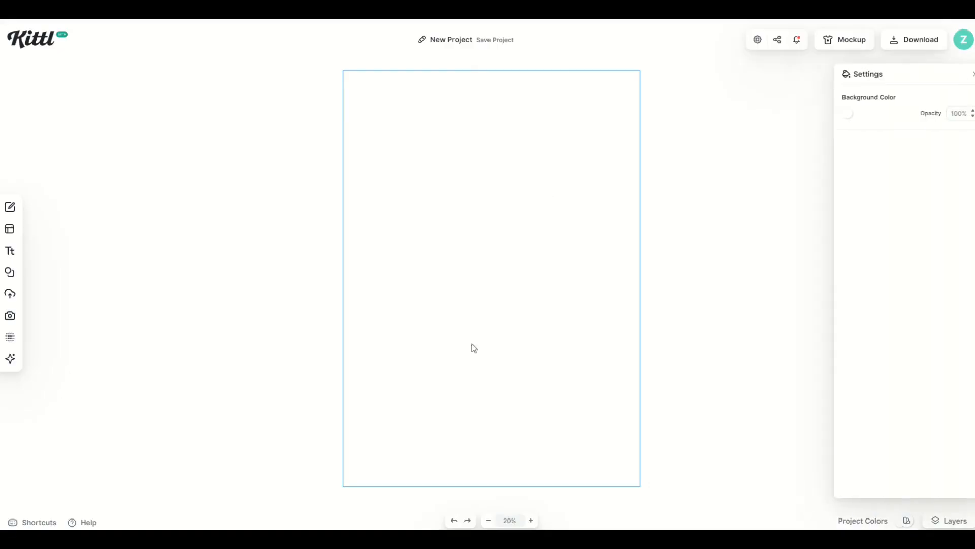
# Set the artboard background to black and add a headline text with a white fill.
pyautogui.click(849, 115)
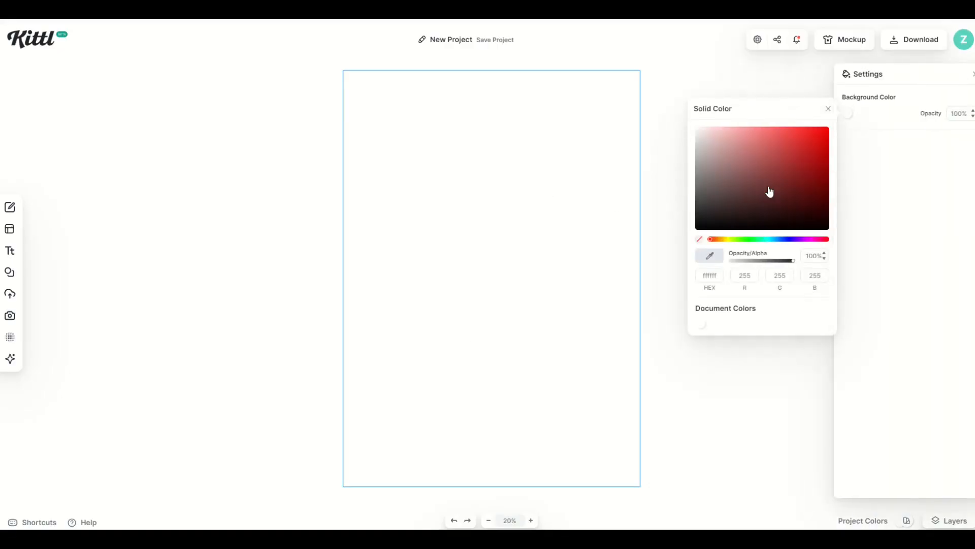
pyautogui.click(11, 253)
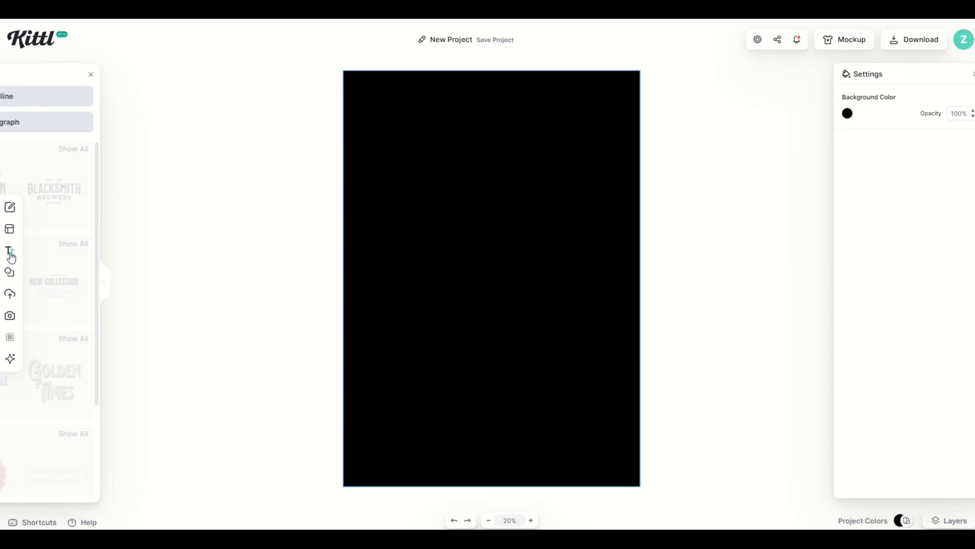
pyautogui.click(73, 102)
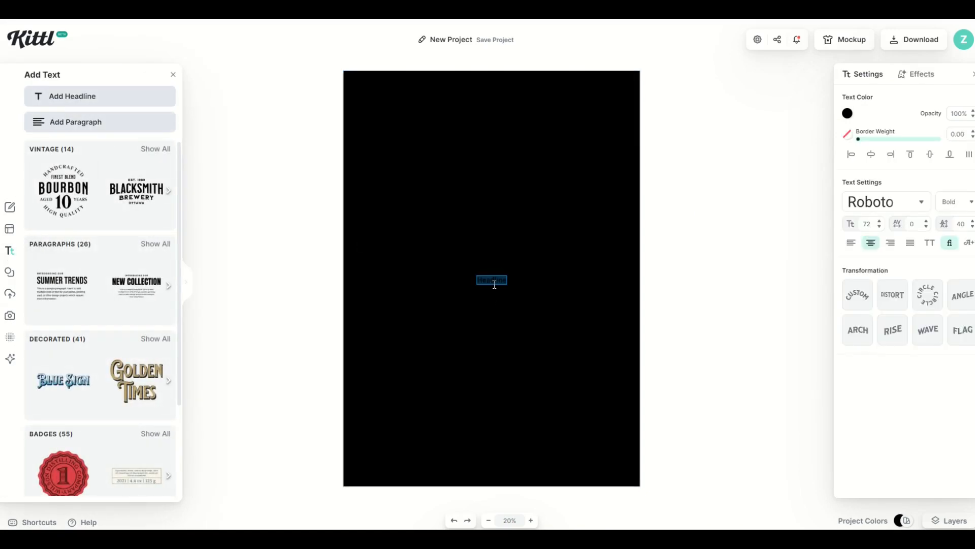
pyautogui.click(846, 114)
pyautogui.moveTo(788, 154); pyautogui.dragTo(654, 119)
# Change the headline to "GET", enlarge it to font size 837, and place it near the top of the artboard.
pyautogui.moveTo(506, 285); pyautogui.dragTo(576, 323)
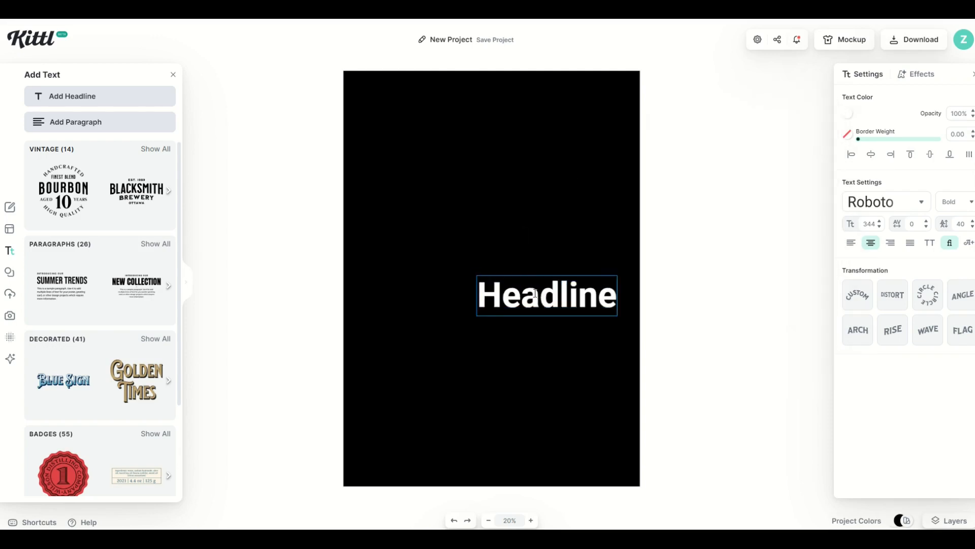
pyautogui.moveTo(535, 293); pyautogui.dragTo(467, 178)
pyautogui.doubleClick(468, 178)
pyautogui.write('GET')
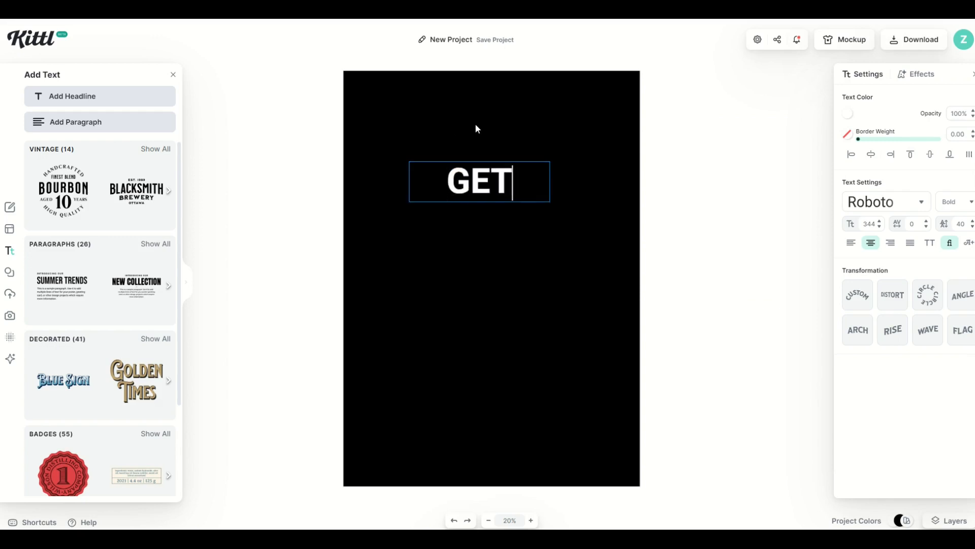
pyautogui.press('Escape')
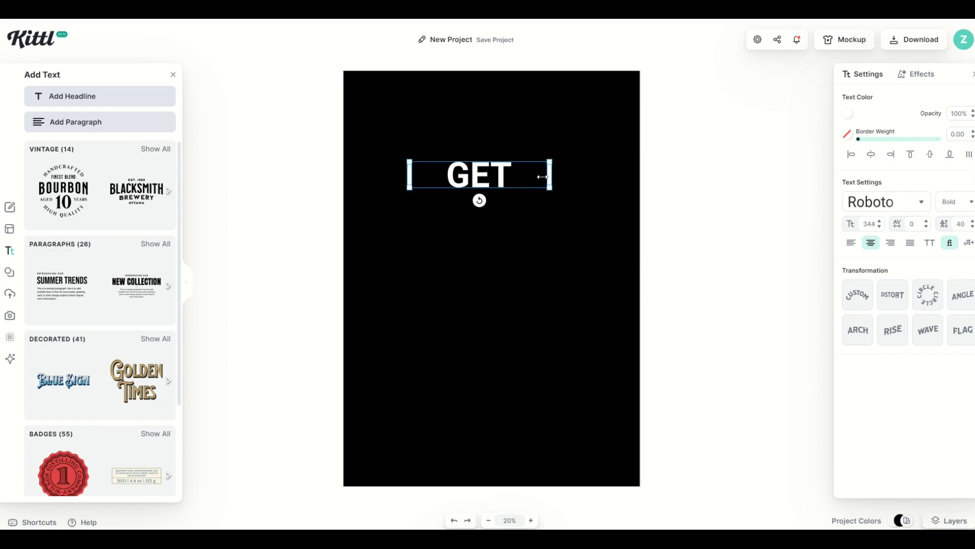
pyautogui.moveTo(542, 176); pyautogui.dragTo(489, 175)
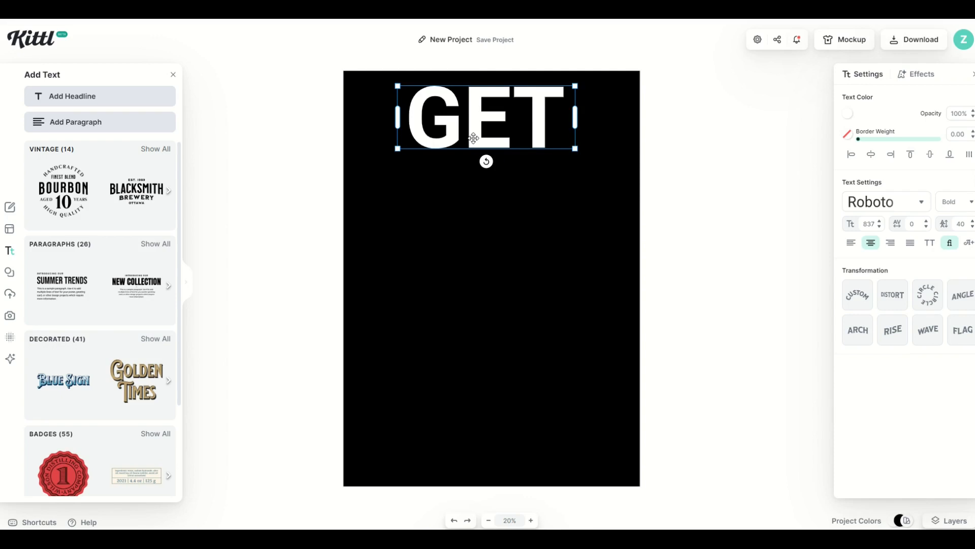
# Duplicate the "GET" headline three times down the artboard and change the copies to "OFF", "YOUR" and "BUTT".
pyautogui.hotkey('ctrl', 'v')
pyautogui.moveTo(473, 139); pyautogui.dragTo(476, 224)
pyautogui.doubleClick(478, 163)
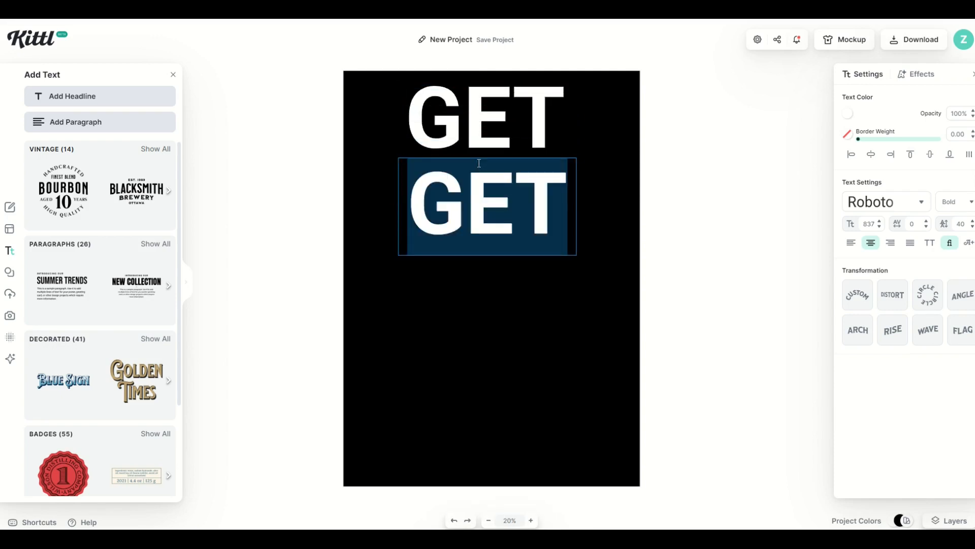
pyautogui.write('OFF')
pyautogui.press('Escape')
pyautogui.click(478, 203)
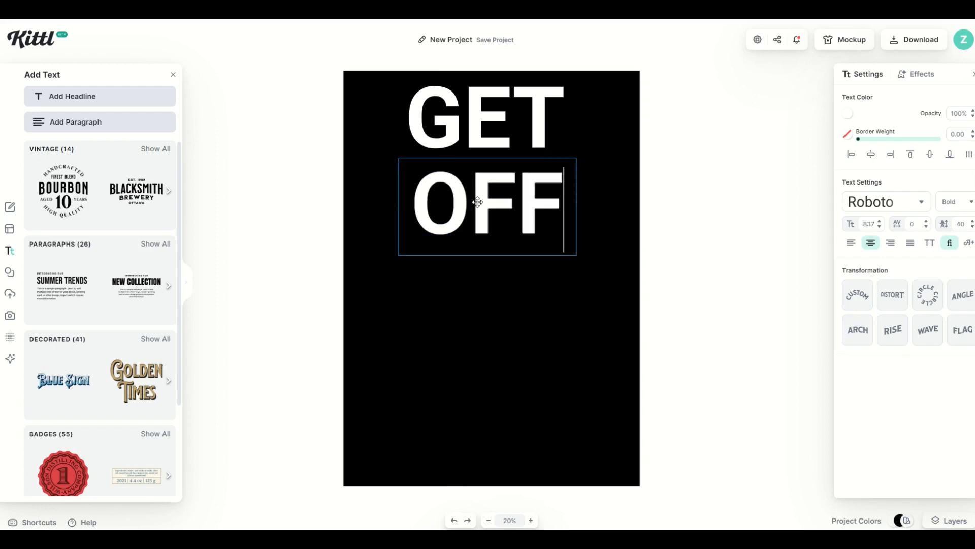
pyautogui.click(477, 202)
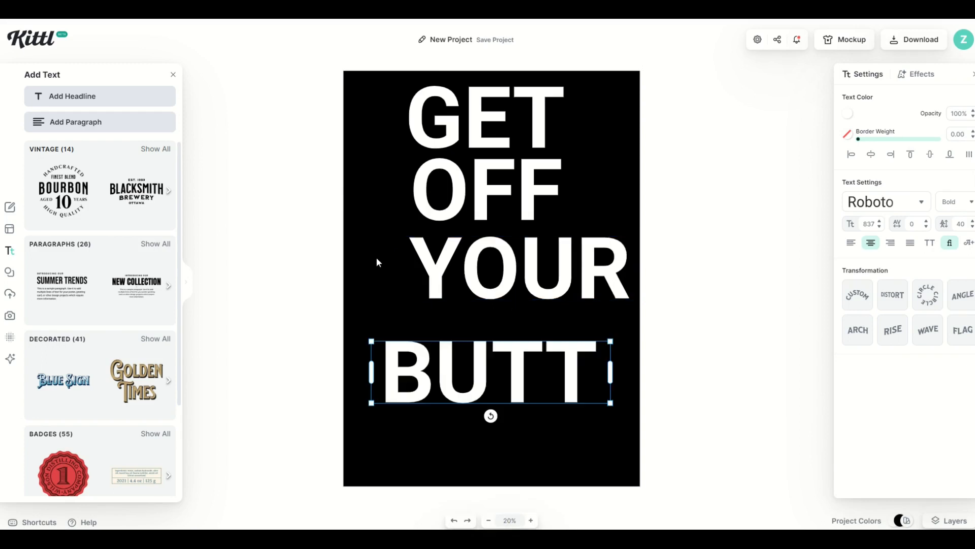
# Align the four words on a shared vertical axis and move them down the artboard with even line spacing.
pyautogui.click(361, 259)
pyautogui.hotkey('ctrl', 'a')
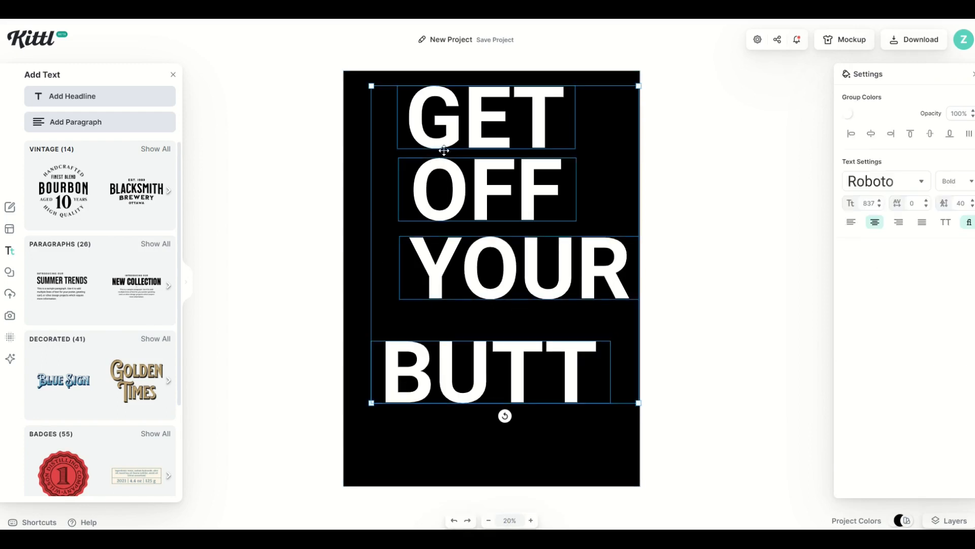
pyautogui.click(871, 134)
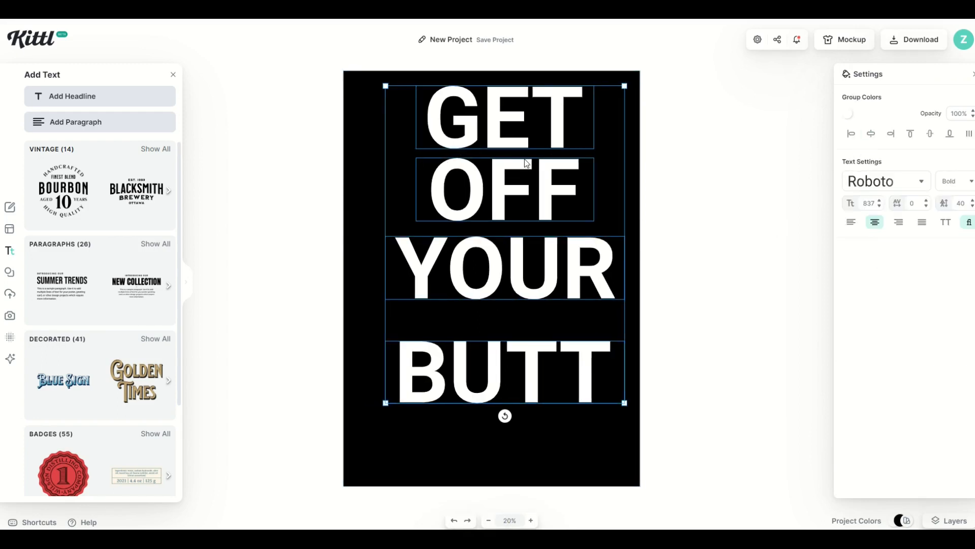
pyautogui.press('Escape')
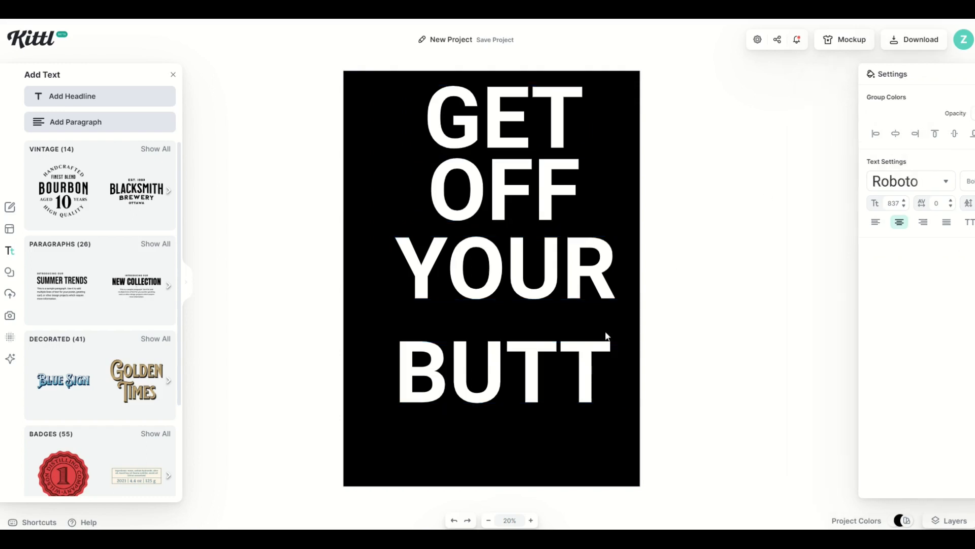
pyautogui.moveTo(541, 363); pyautogui.dragTo(515, 394)
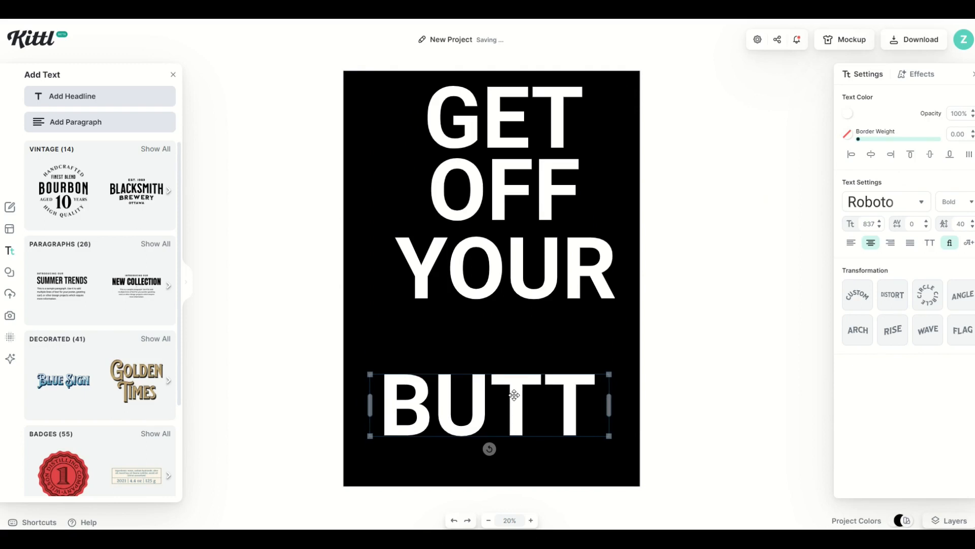
pyautogui.moveTo(478, 292); pyautogui.dragTo(476, 347)
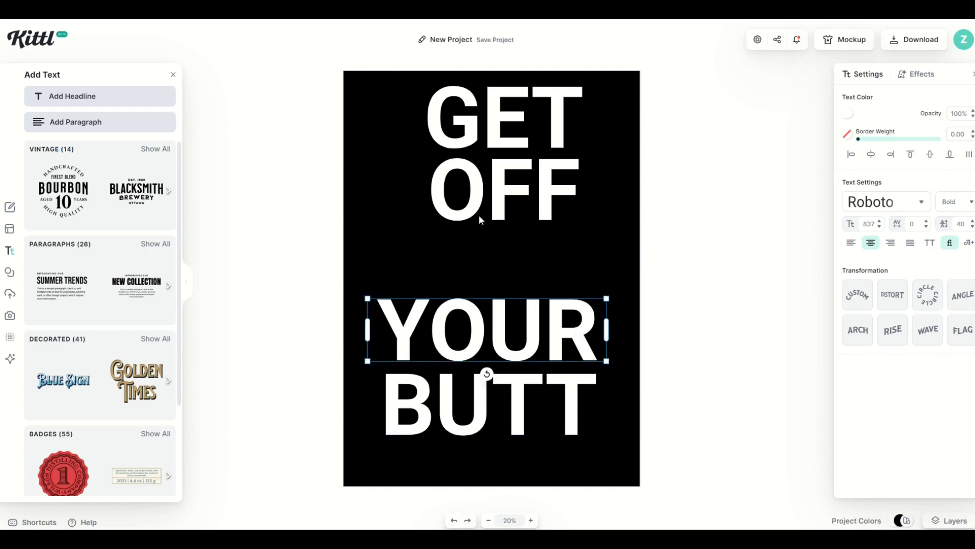
pyautogui.moveTo(479, 214); pyautogui.dragTo(478, 280)
pyautogui.moveTo(460, 143); pyautogui.dragTo(458, 209)
# Group the four words and center them horizontally and vertically.
pyautogui.hotkey('ctrl', 'a')
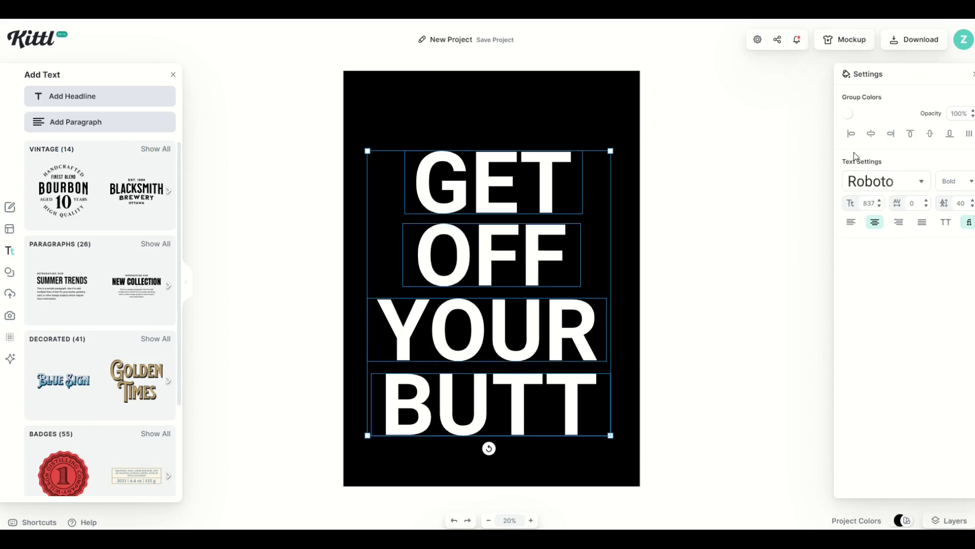
pyautogui.click(872, 138)
pyautogui.rightClick(485, 262)
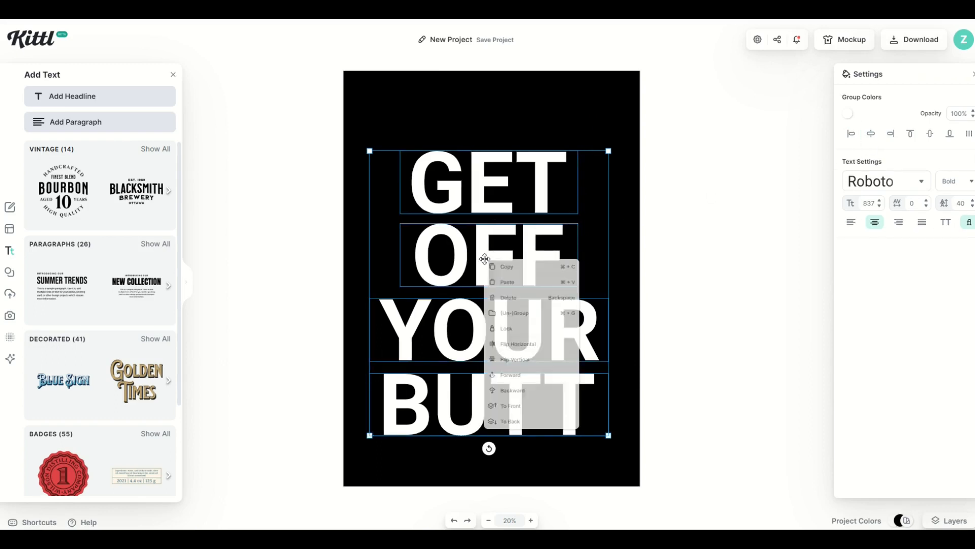
pyautogui.click(508, 313)
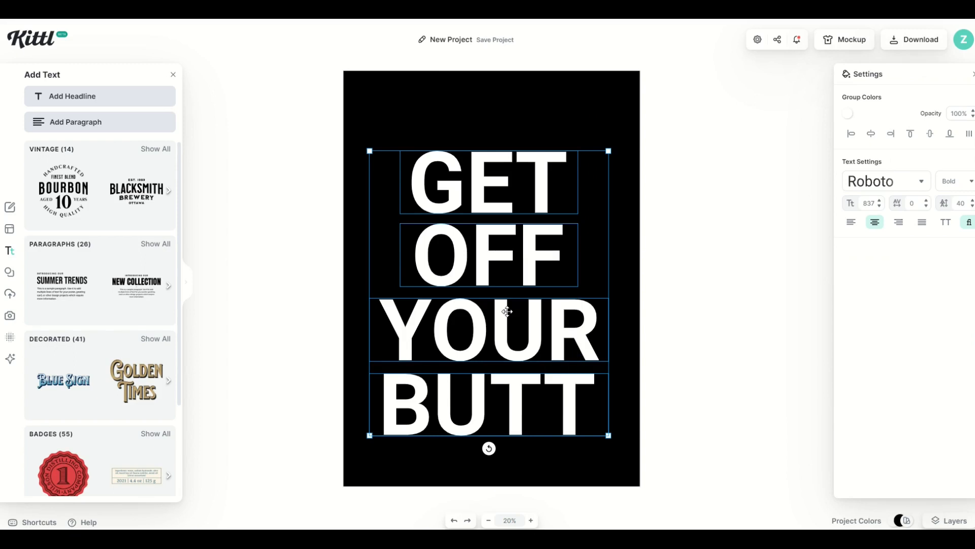
pyautogui.click(931, 137)
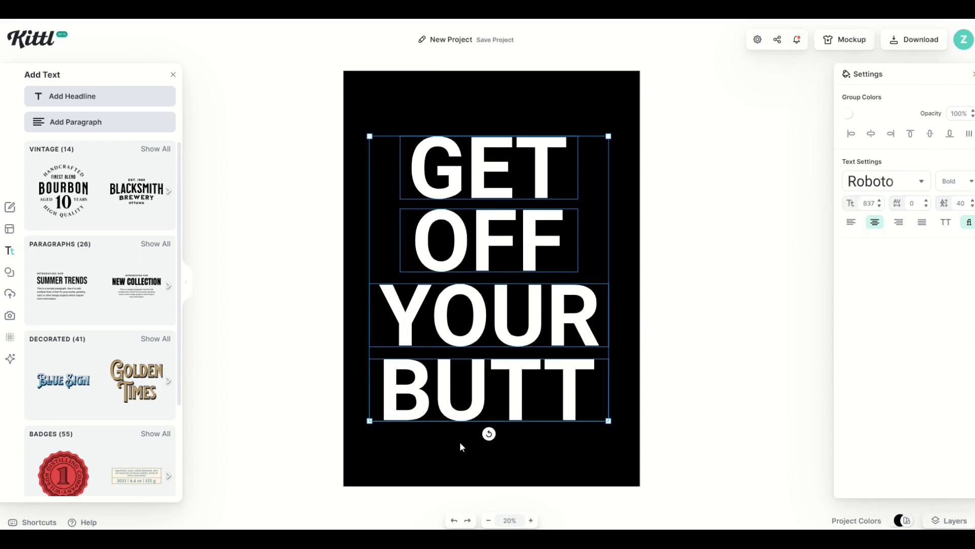
pyautogui.click(774, 313)
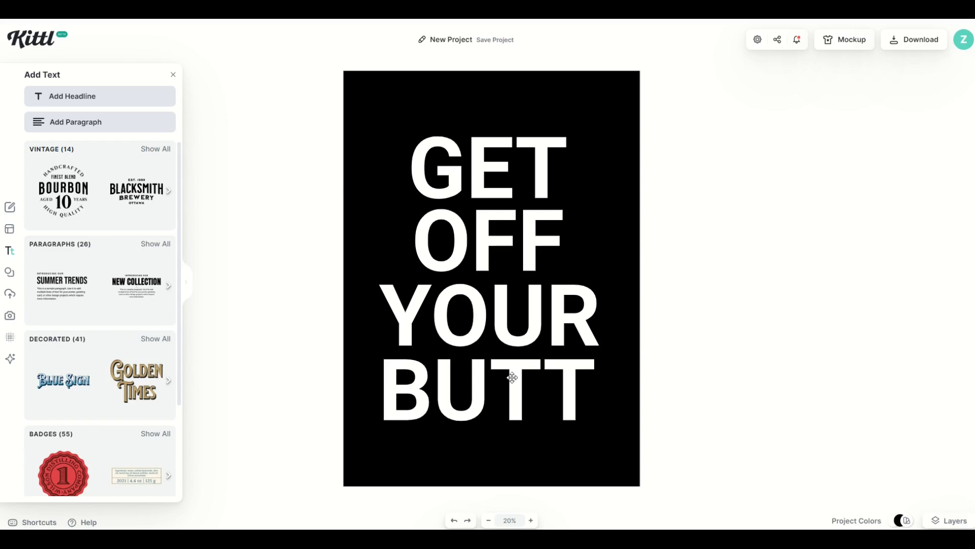
# Try the Signmaster Pro and a blocky Mono typeface on the grouped words and switch back to Roboto.
pyautogui.click(476, 323)
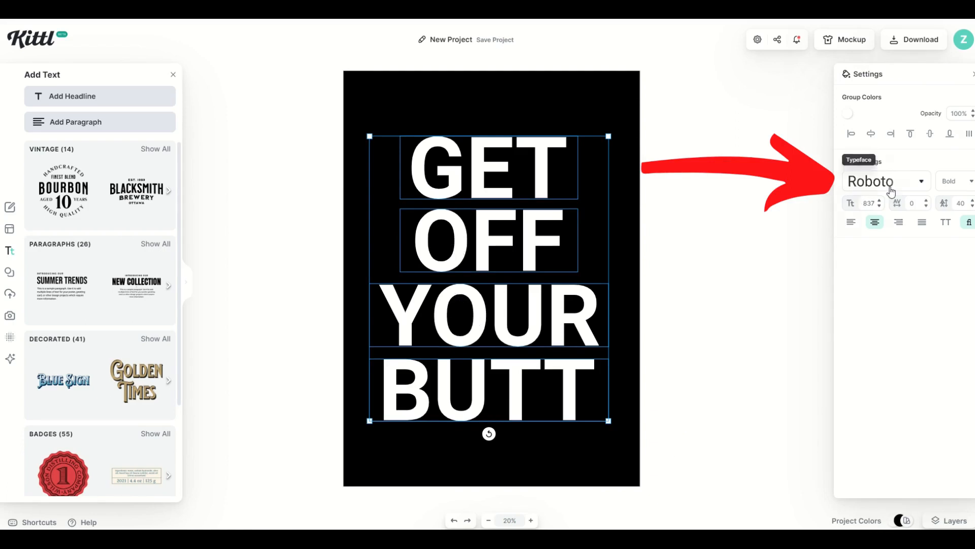
pyautogui.click(908, 192)
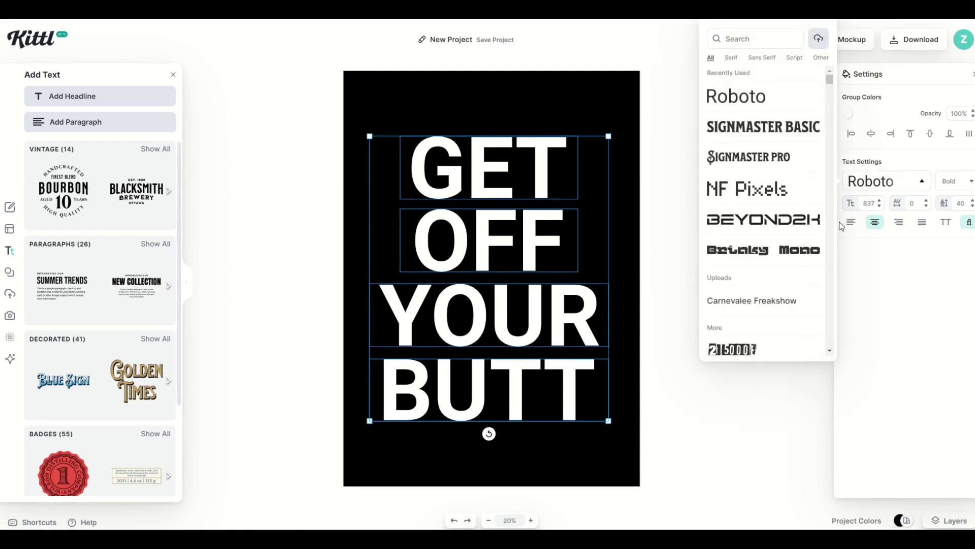
pyautogui.click(757, 157)
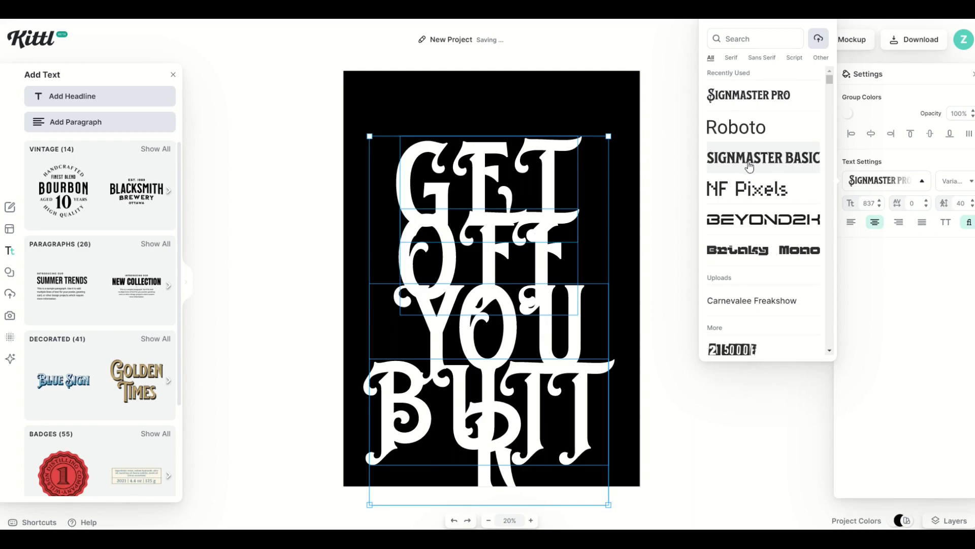
pyautogui.click(716, 257)
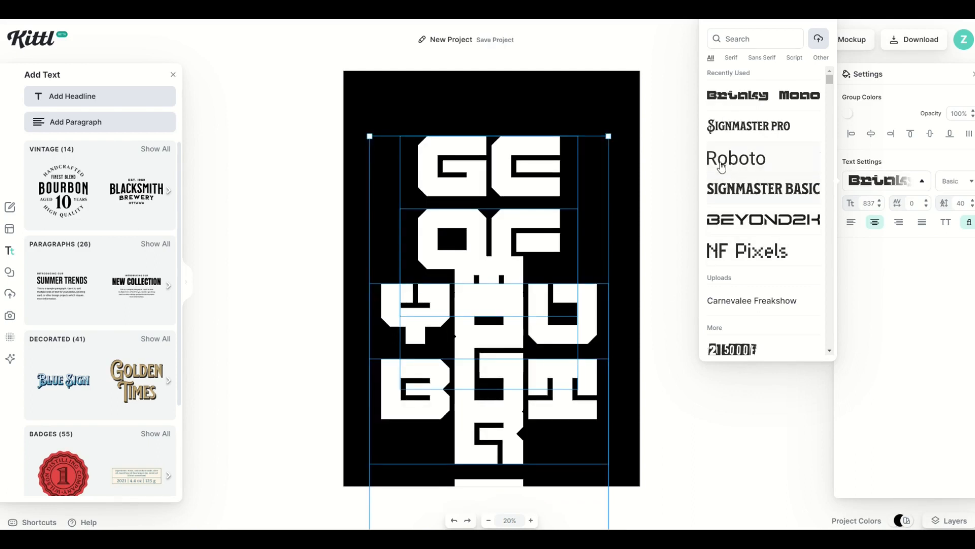
pyautogui.click(721, 167)
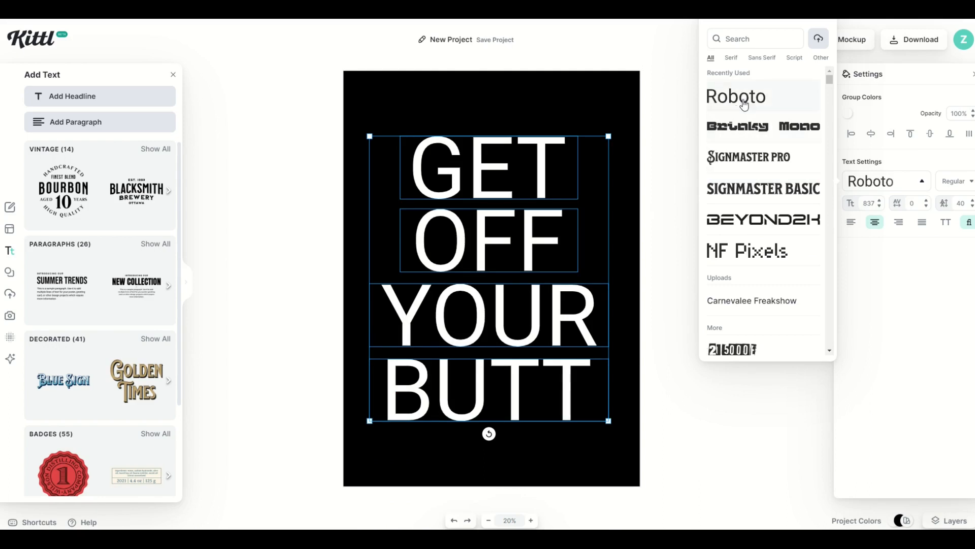
# Browse the script, sans serif, serif and other font categories and apply the distressed 215000E typeface to the grouped words.
pyautogui.click(793, 60)
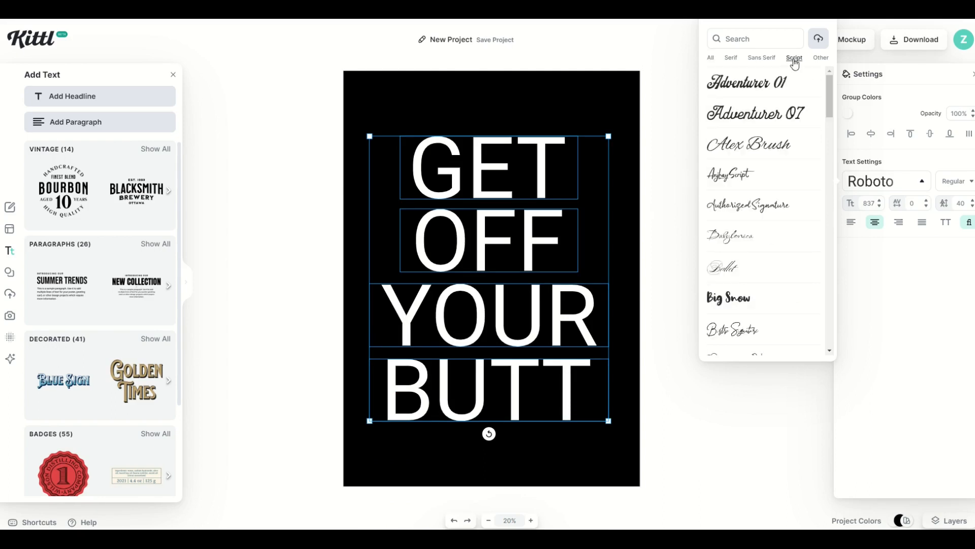
pyautogui.click(760, 60)
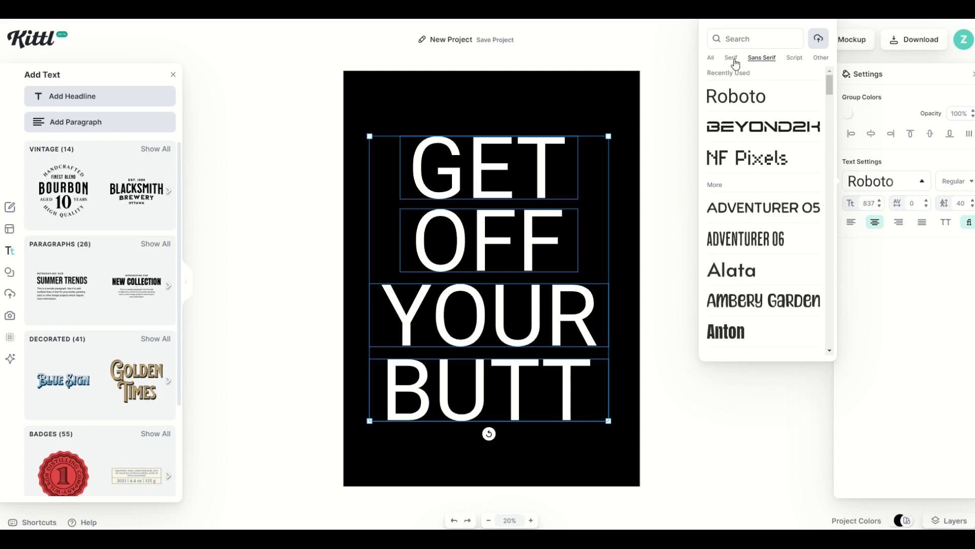
pyautogui.click(732, 60)
pyautogui.click(820, 59)
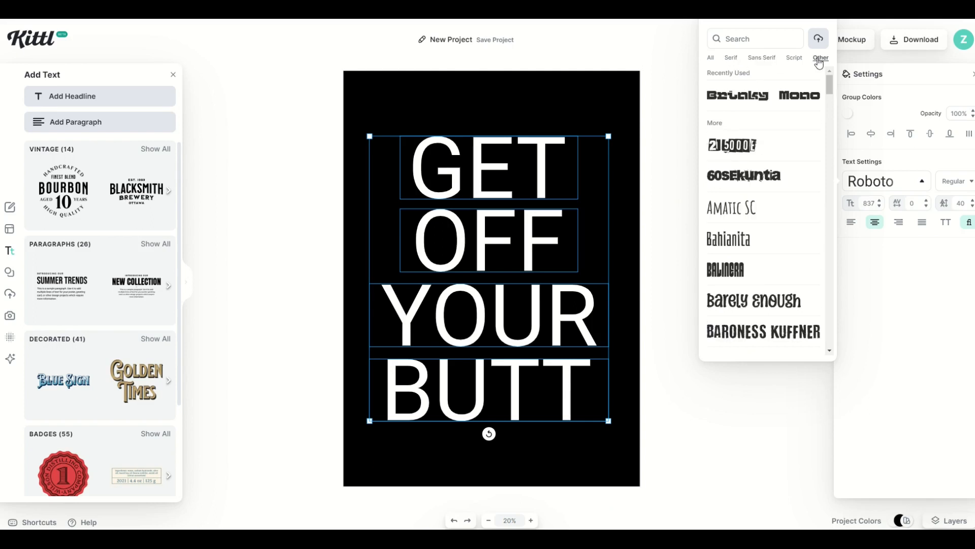
pyautogui.click(723, 151)
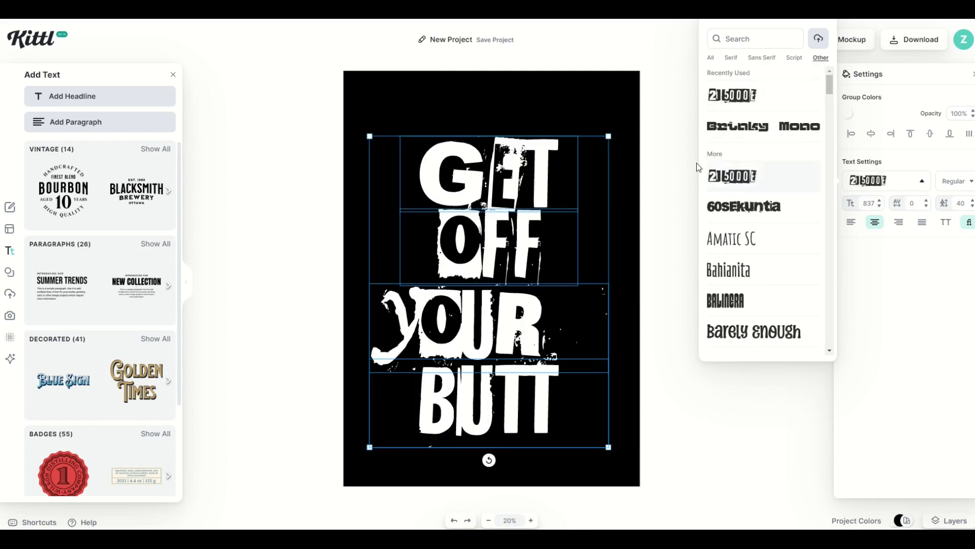
pyautogui.click(659, 152)
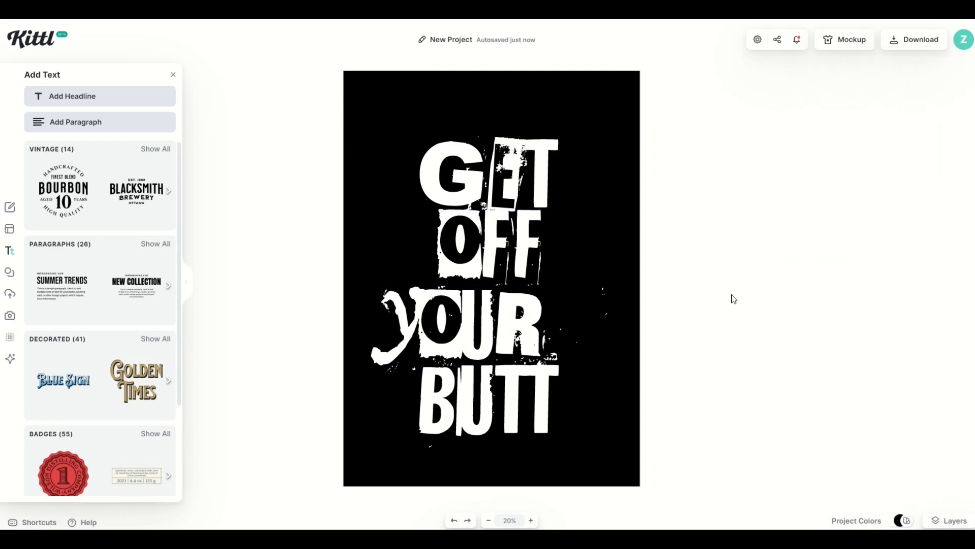
pyautogui.click(496, 175)
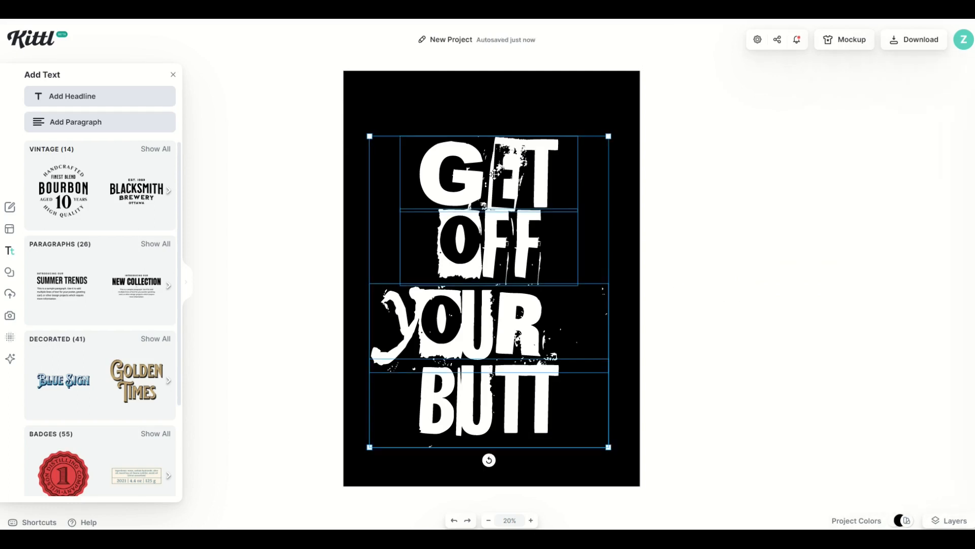
pyautogui.click(690, 227)
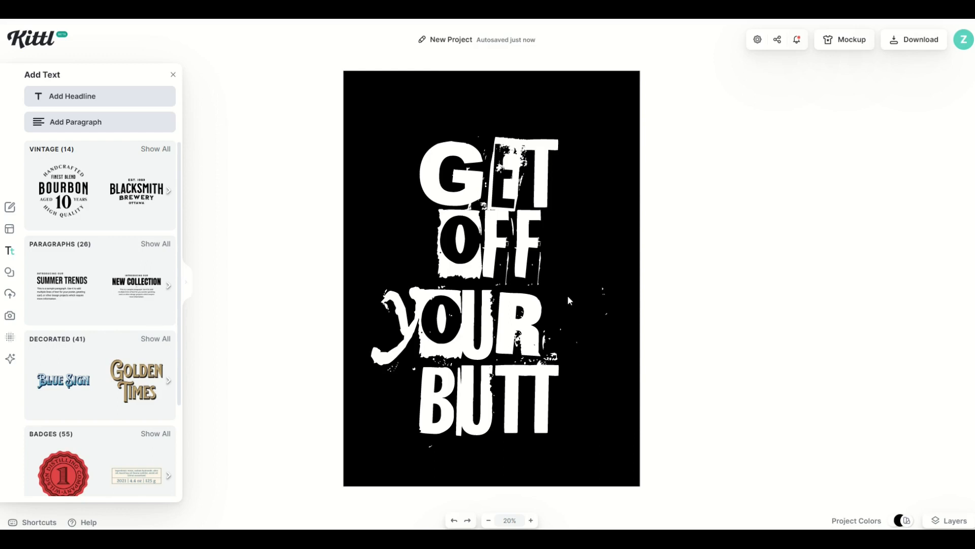
# Set the poster's download resolution to 300 DPI and enable Optimize Quality.
pyautogui.click(905, 43)
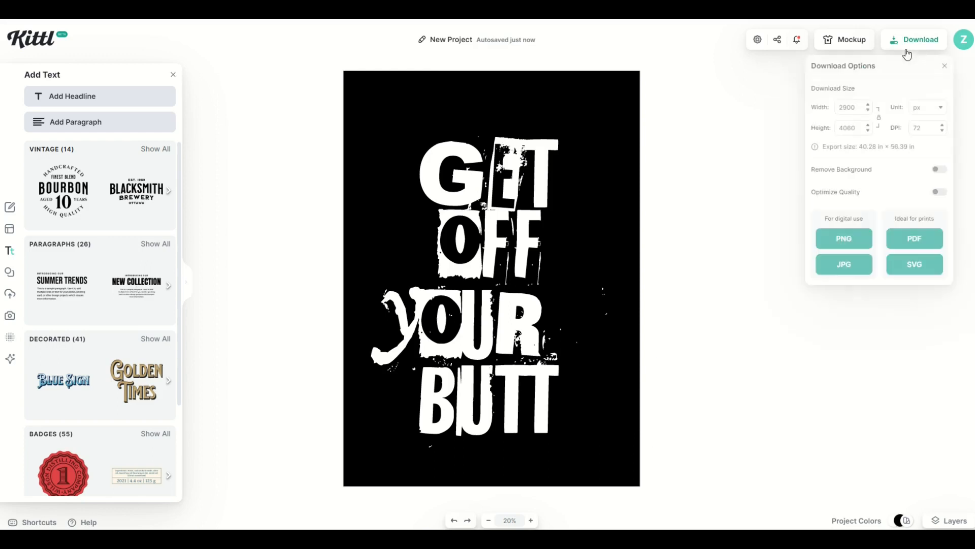
pyautogui.moveTo(925, 127); pyautogui.dragTo(887, 137)
pyautogui.write('300')
pyautogui.click(939, 192)
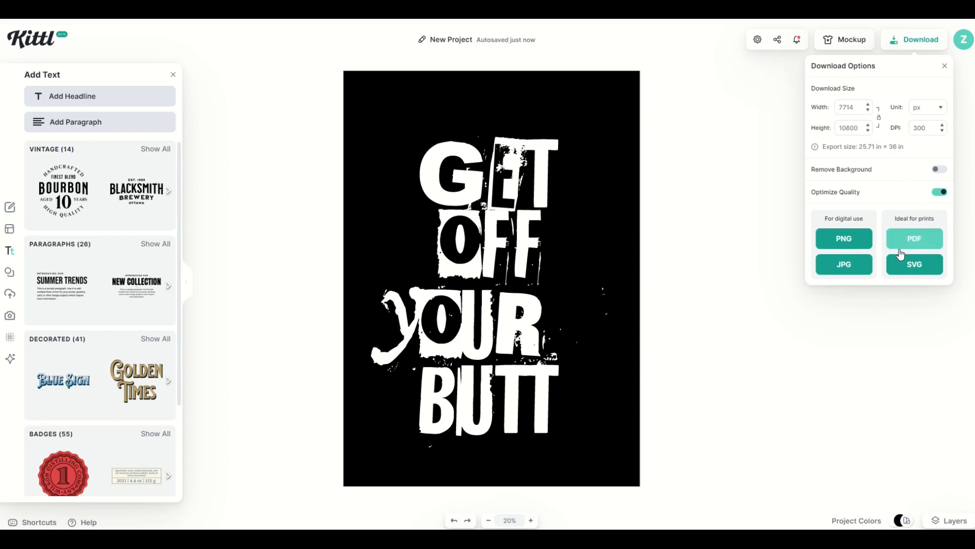